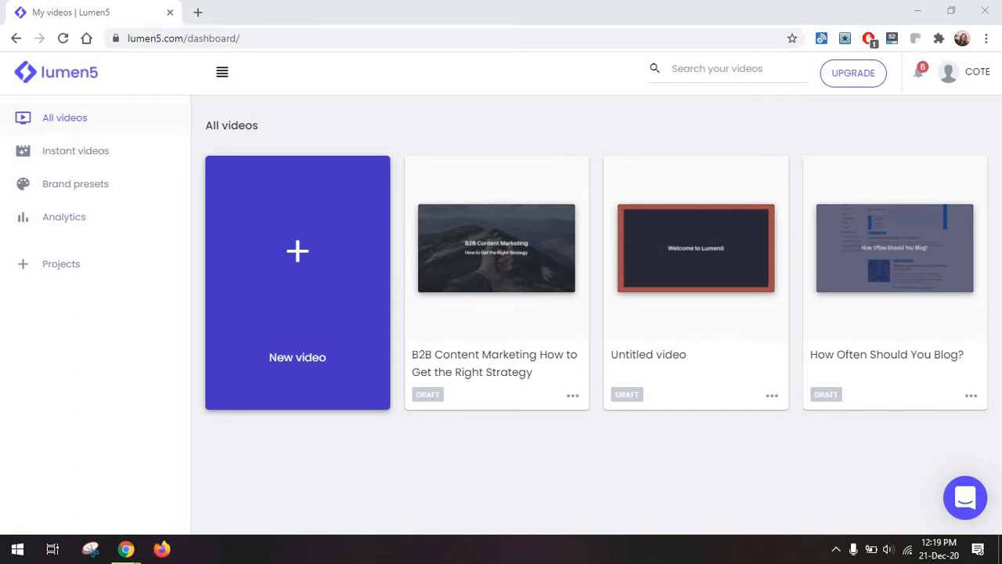
Open the feed management for Instant Videos and add the Entrepreneur author's RSS feed.
click(99, 168)
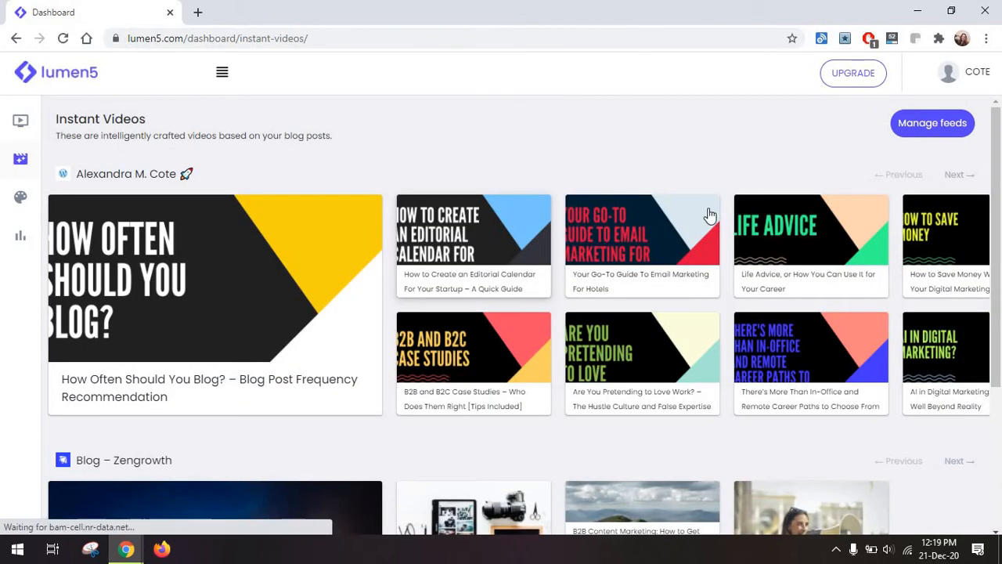
click(952, 133)
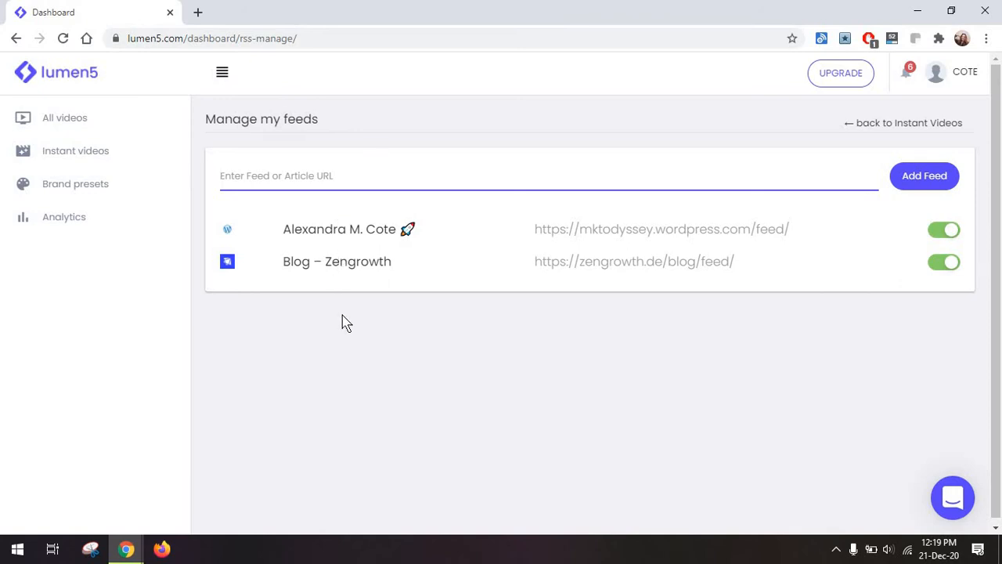
text(https://www.entrepreneur.com/author/alexandra-cote)
key(Return)
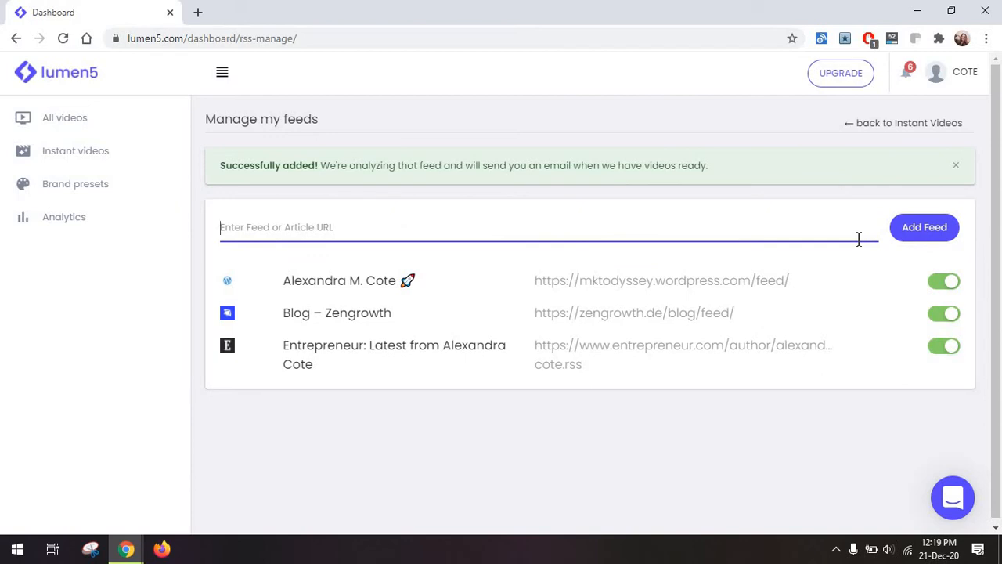
text(https://www.entrepreneur.com/article/347376)
click(947, 227)
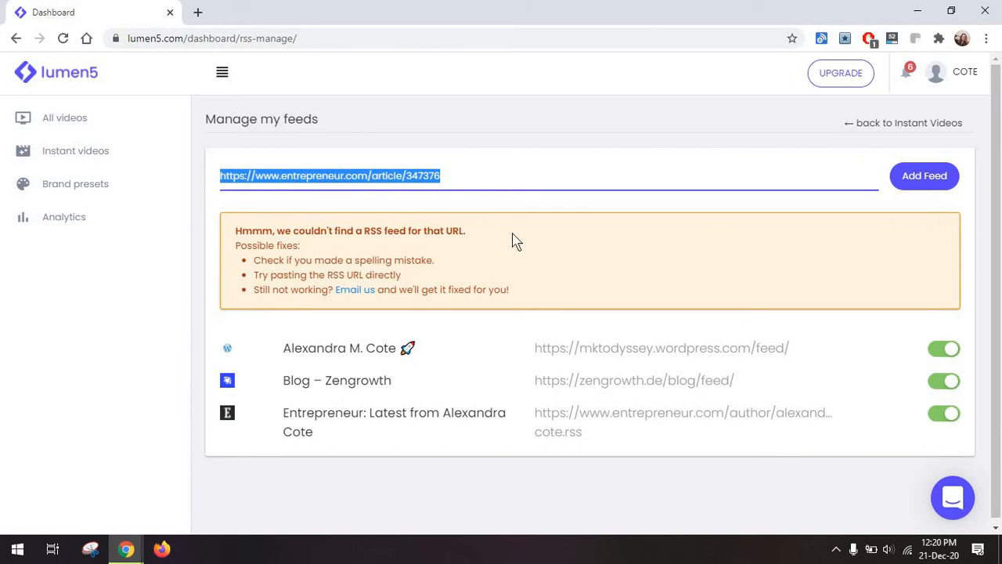
Return to Instant Videos and start a video from the Zengrowth blog post "B2B Content Marketing: How to Get the Right Strategy".
click(944, 126)
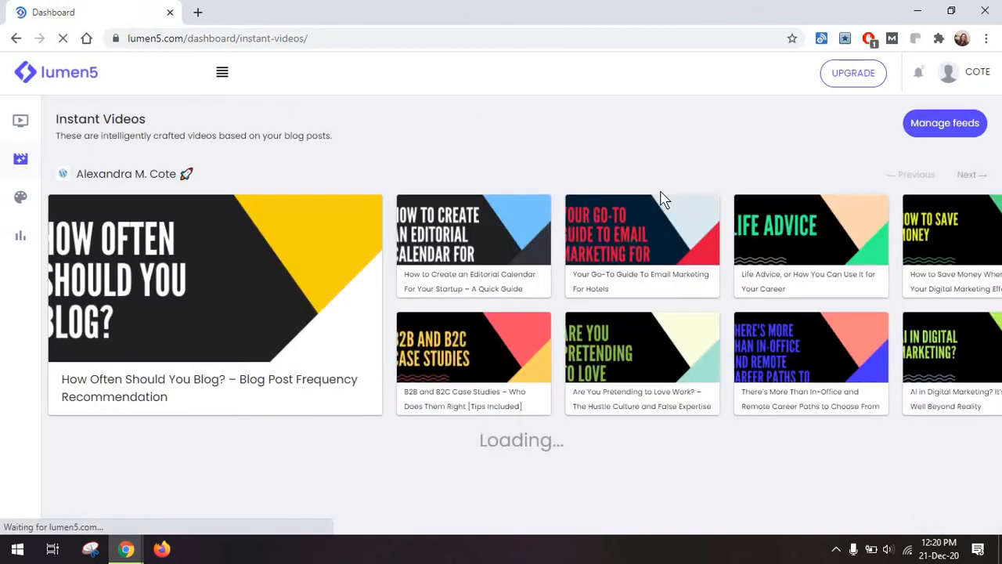
scroll(662, 200, down, 3)
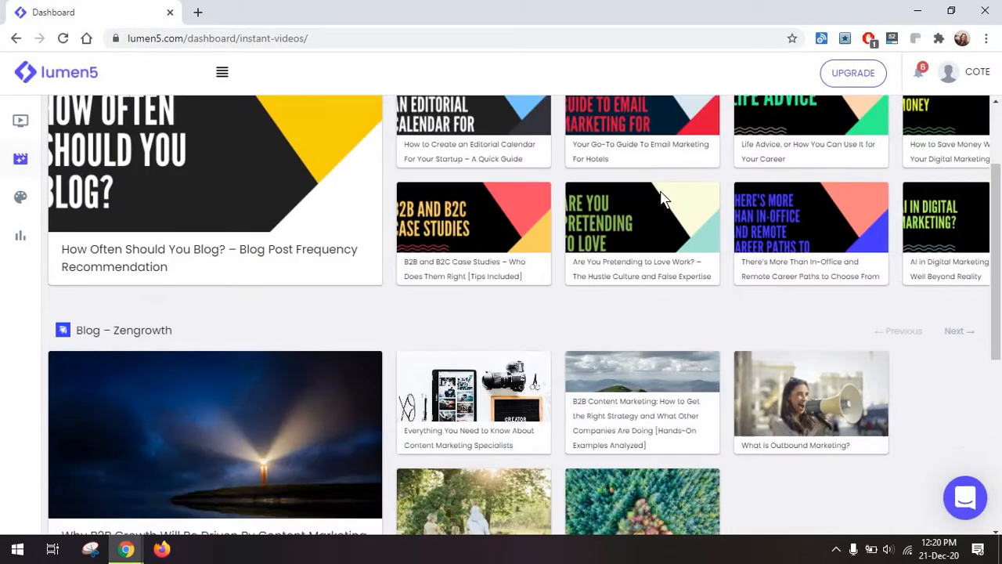
scroll(823, 458, down, 3)
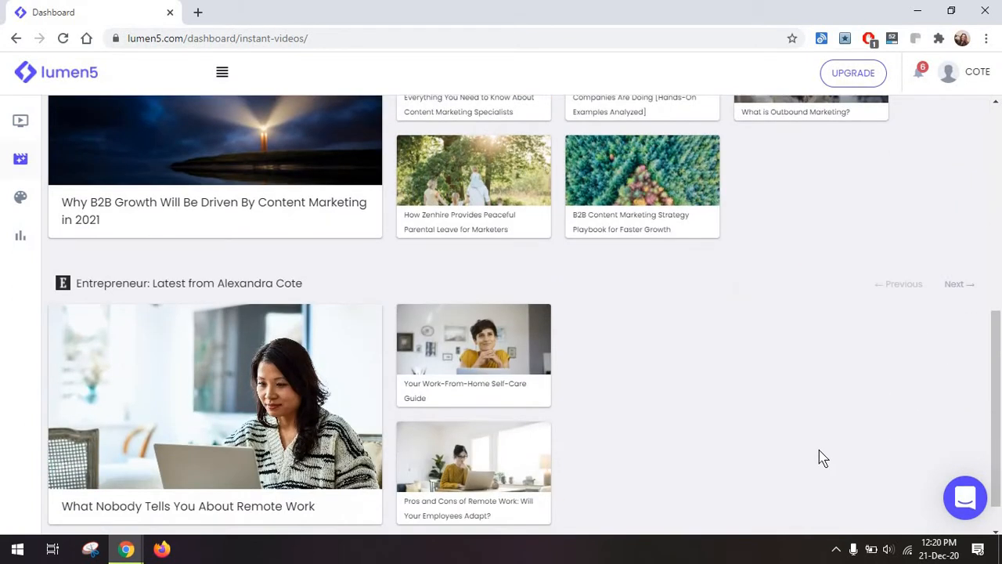
scroll(822, 458, down, 1)
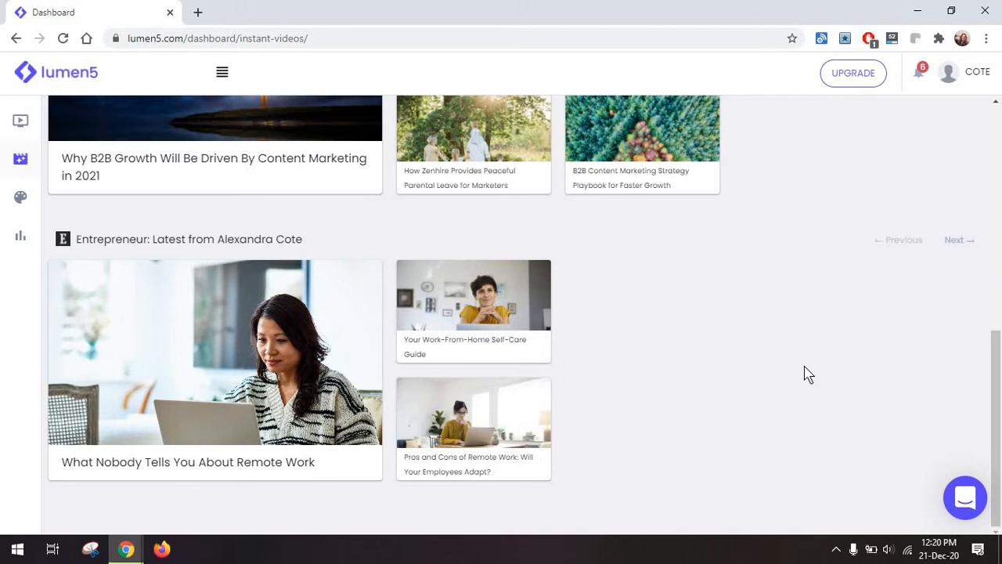
scroll(808, 375, up, 2)
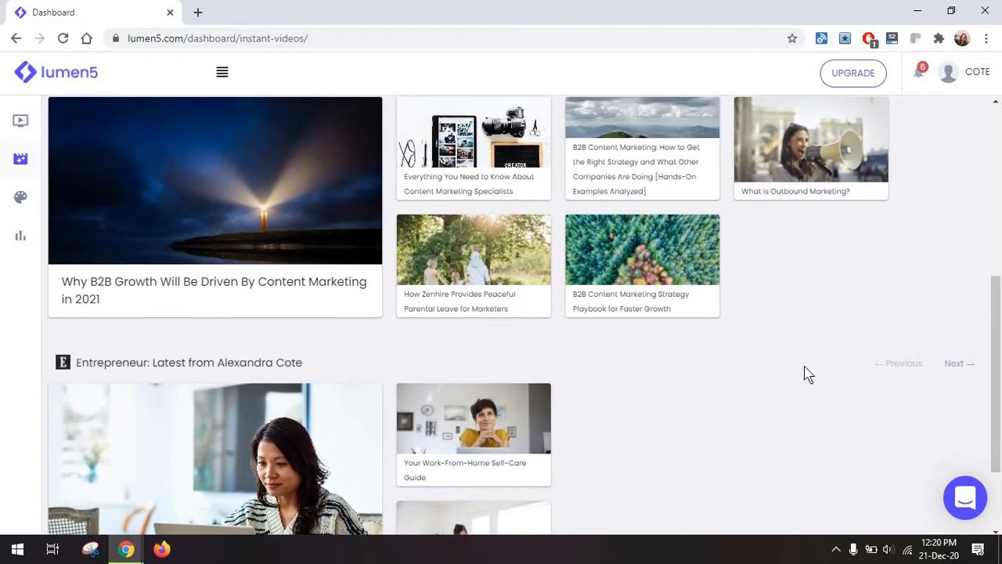
scroll(808, 374, up, 2)
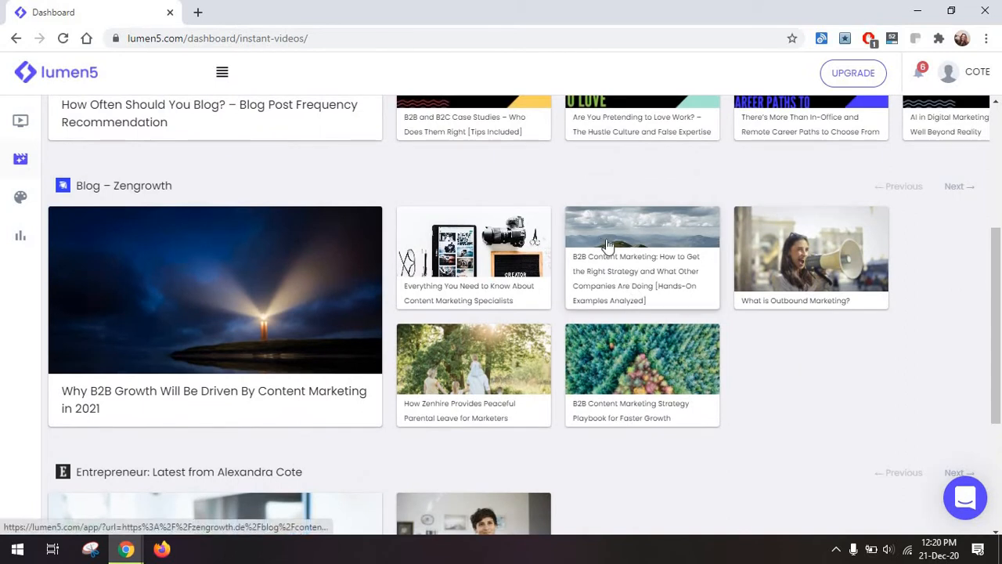
click(608, 245)
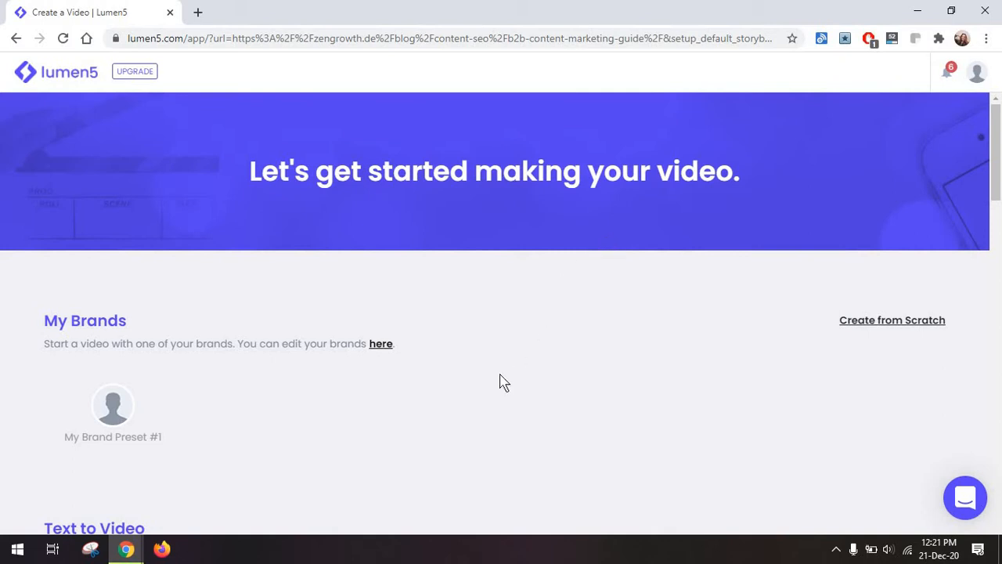
Look over the brand, Text to Video style and template options for starting the video.
scroll(503, 382, down, 1)
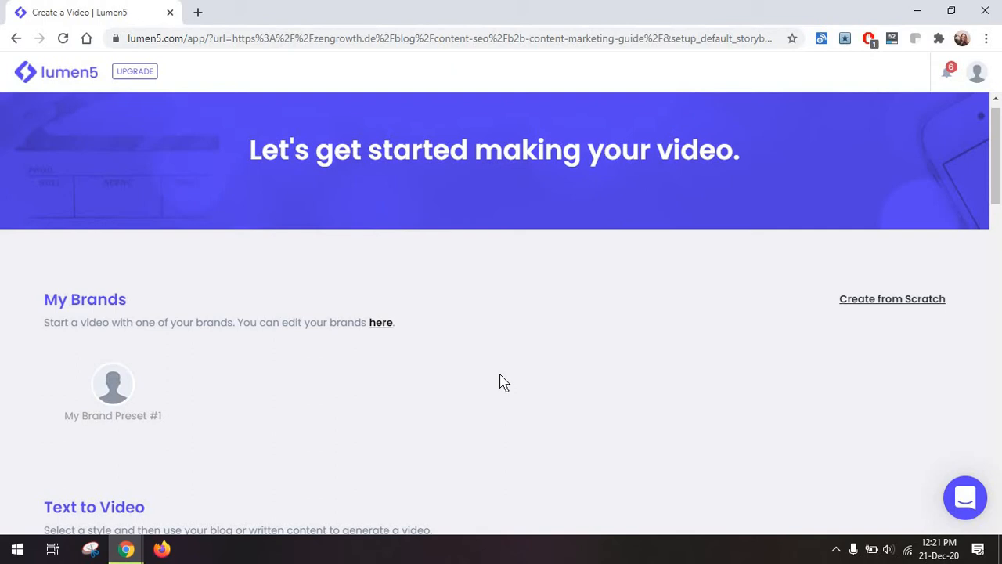
scroll(504, 382, down, 6)
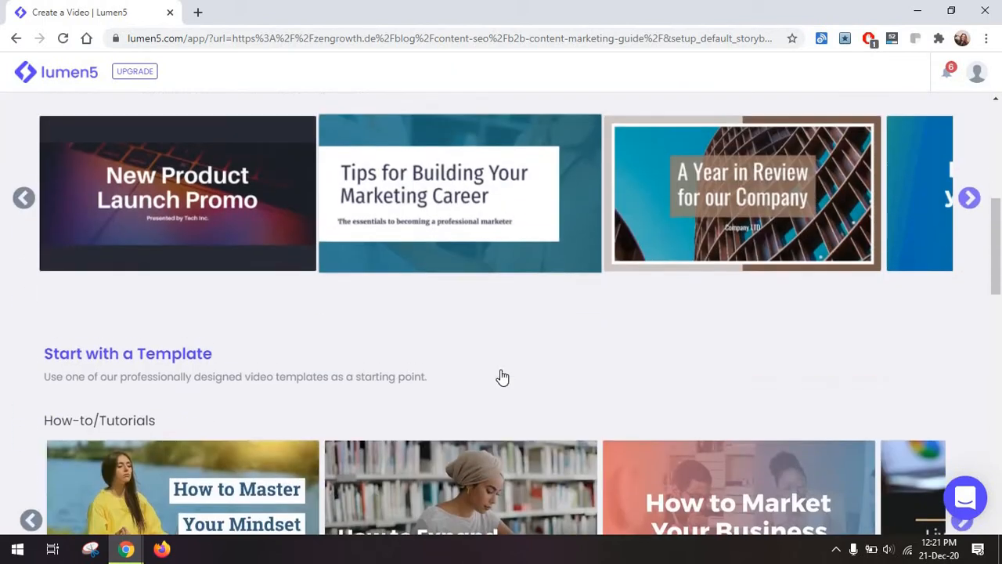
scroll(504, 378, up, 7)
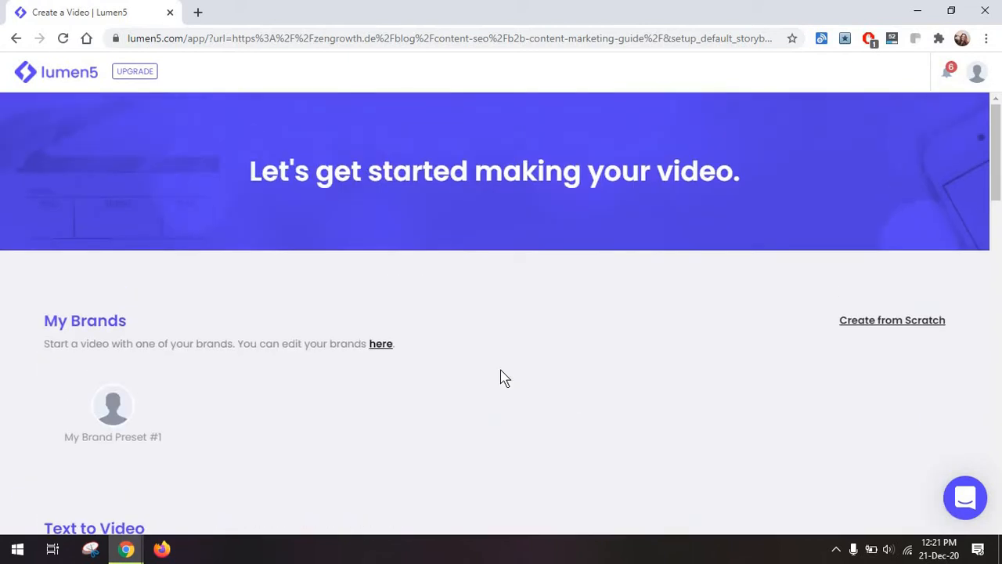
scroll(365, 356, down, 6)
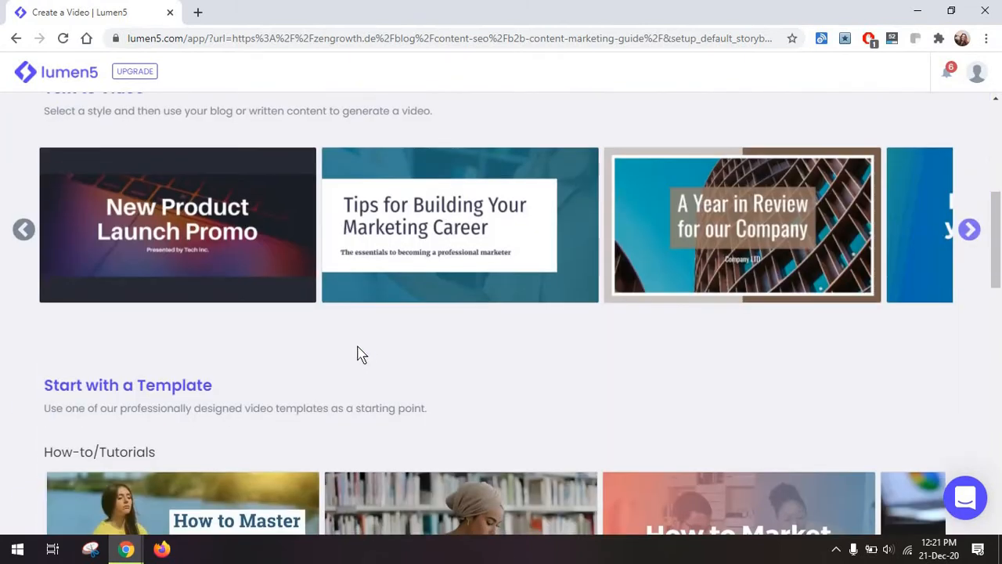
scroll(392, 365, up, 3)
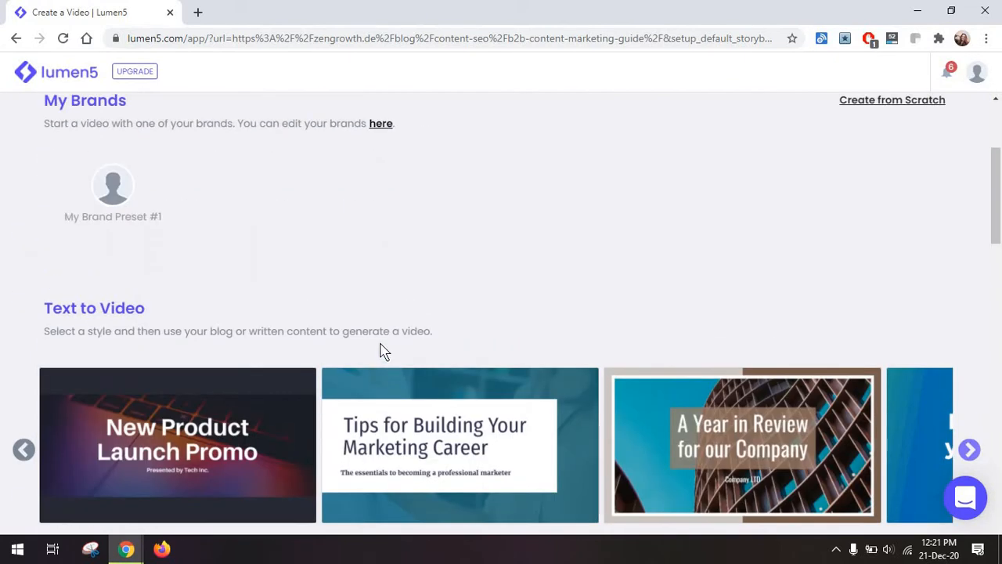
scroll(387, 353, up, 3)
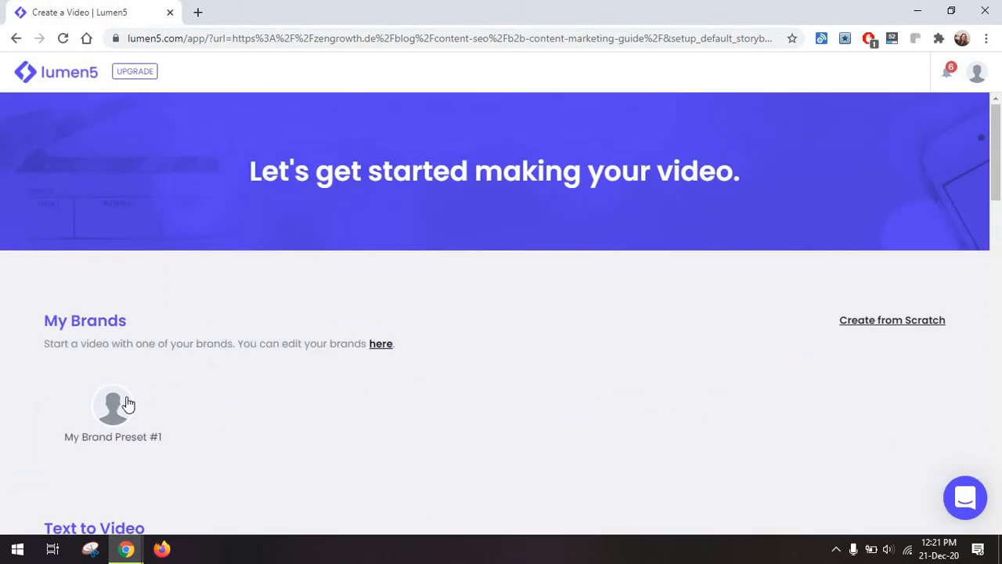
Open the brand presets in a separate tab and try to add a new brand preset.
click(64, 76)
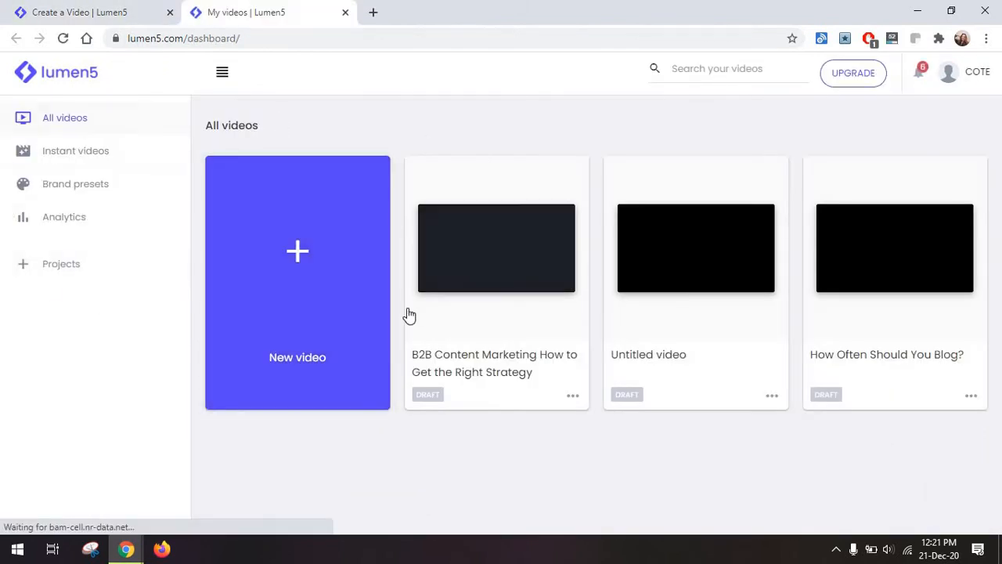
click(118, 197)
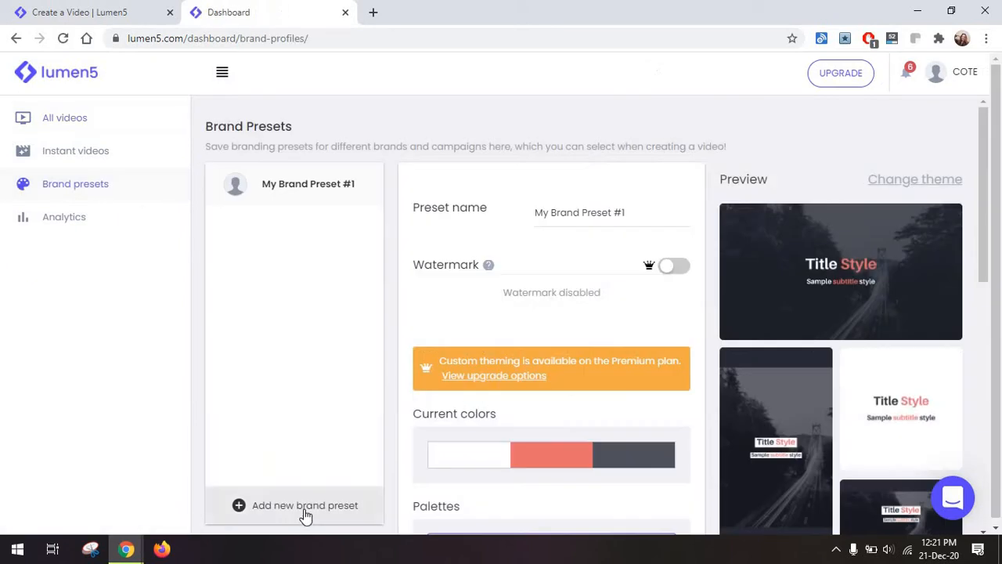
click(305, 509)
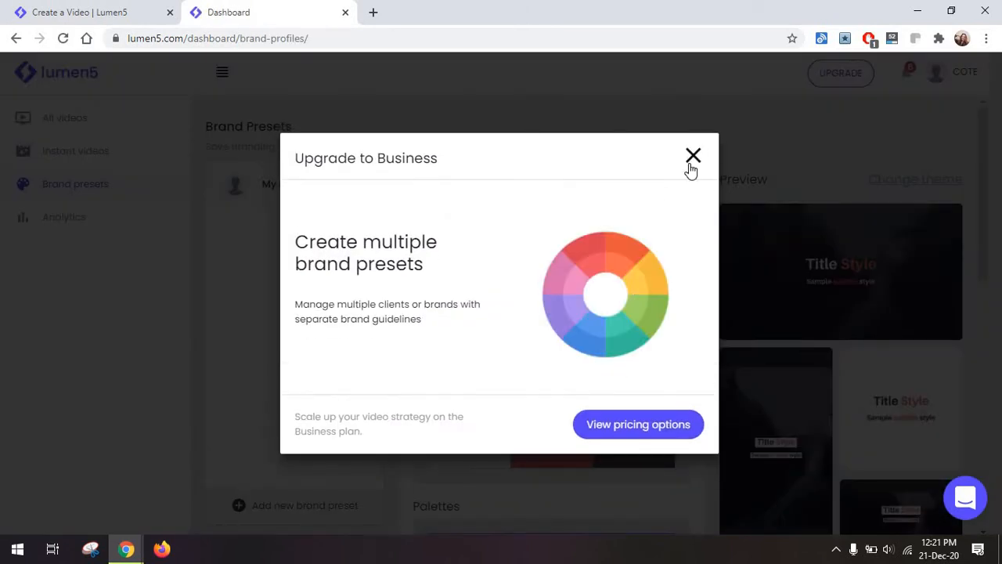
click(691, 160)
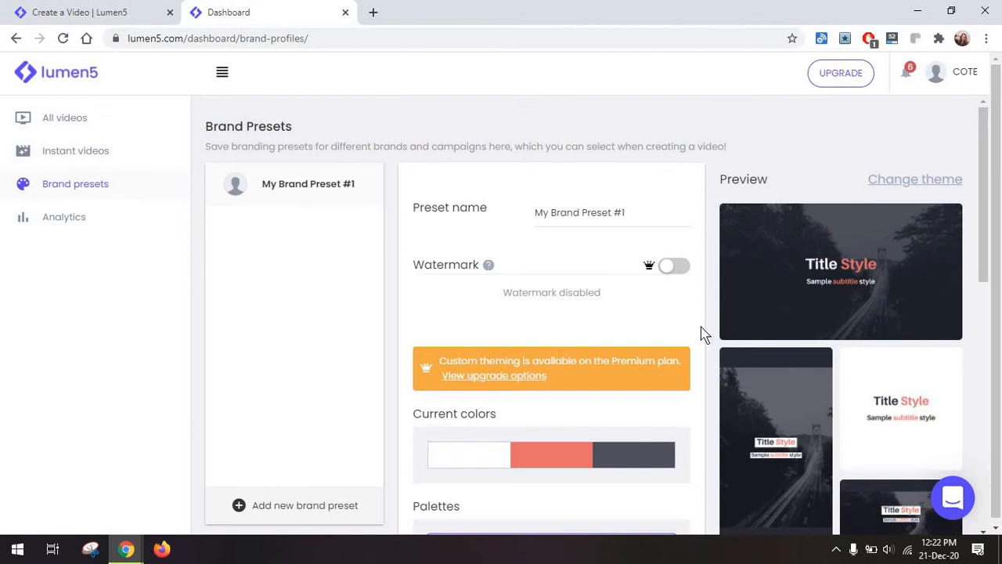
Apply the Astronaut palette to My Brand Preset #1 and review its font and scene transition settings.
scroll(689, 353, down, 6)
scroll(623, 262, up, 3)
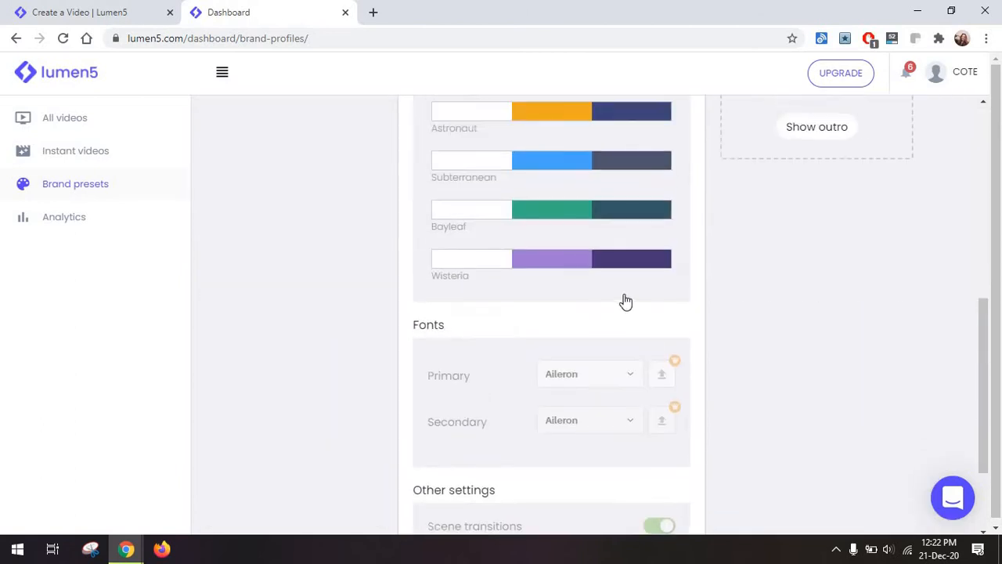
click(634, 310)
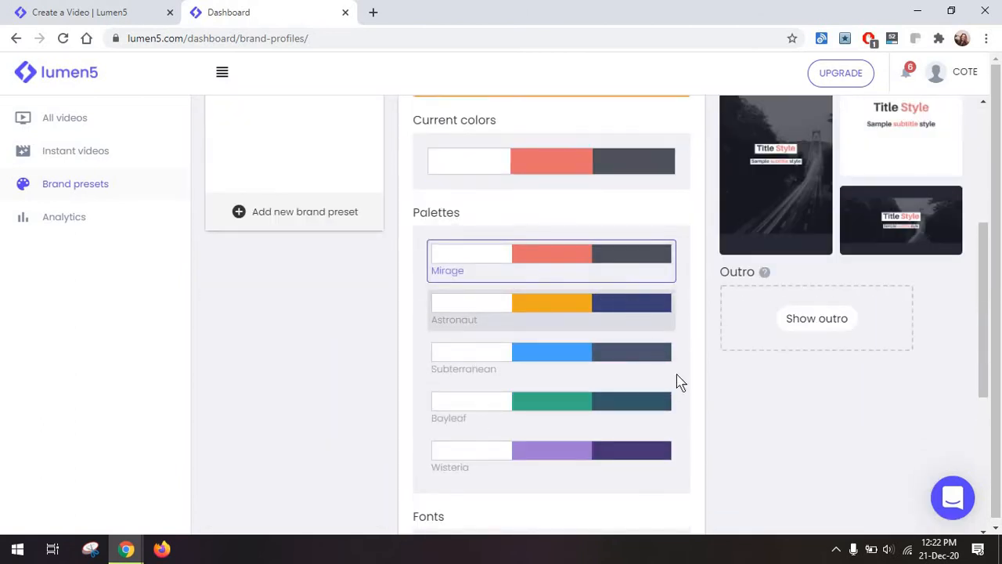
scroll(678, 380, down, 3)
scroll(678, 381, down, 1)
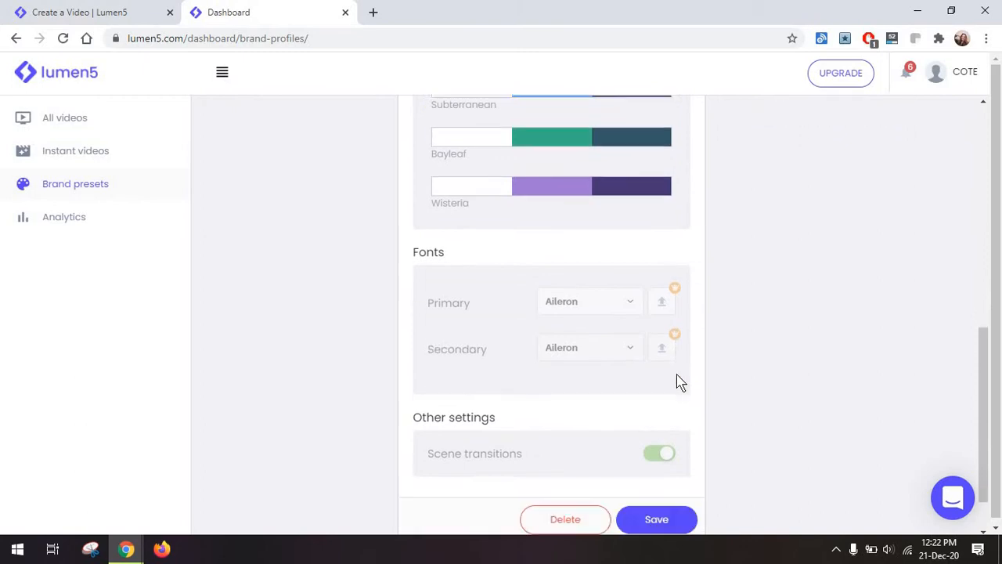
scroll(676, 381, up, 7)
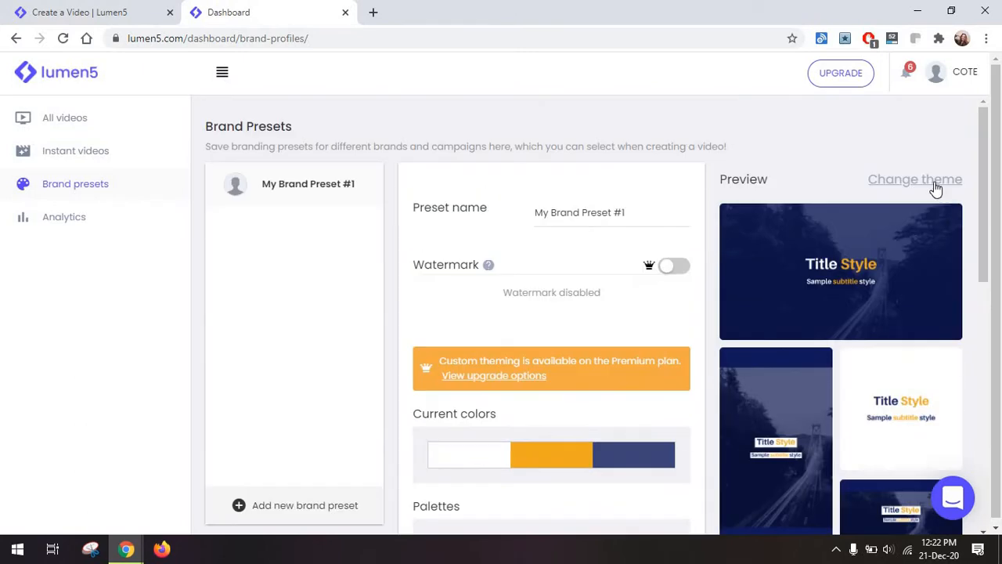
Look through the themes available for the brand preset and close the brand presets tab.
click(936, 188)
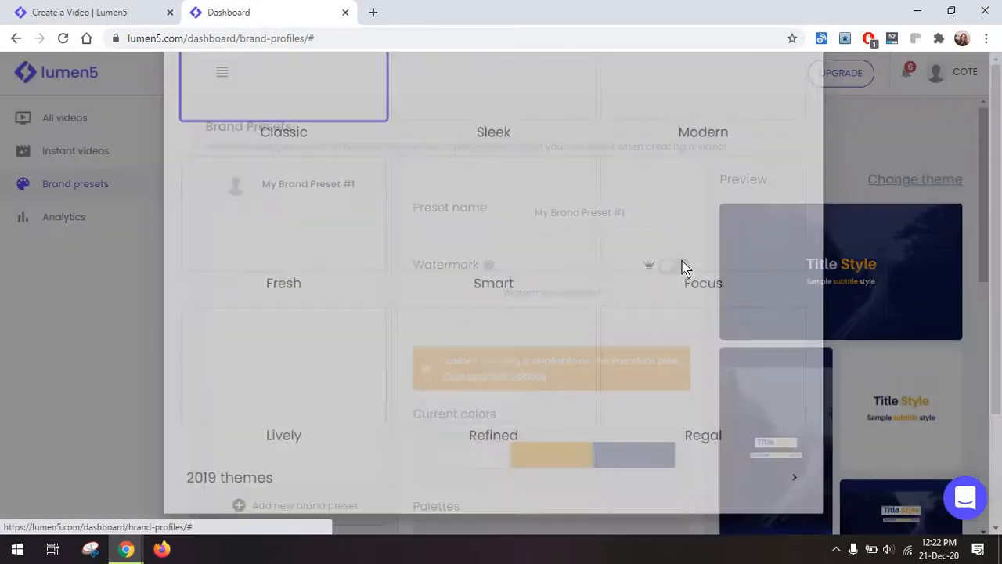
scroll(694, 224, down, 3)
click(877, 254)
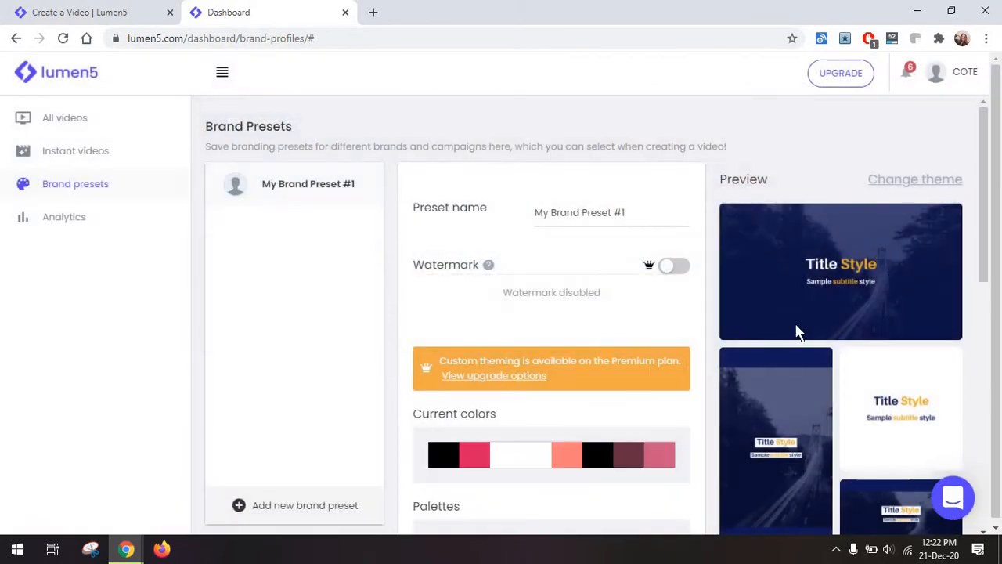
key(ctrl+w)
Start the video with My Brand Preset #1 in the 16:9, 60-second Facebook News Feed format.
click(123, 334)
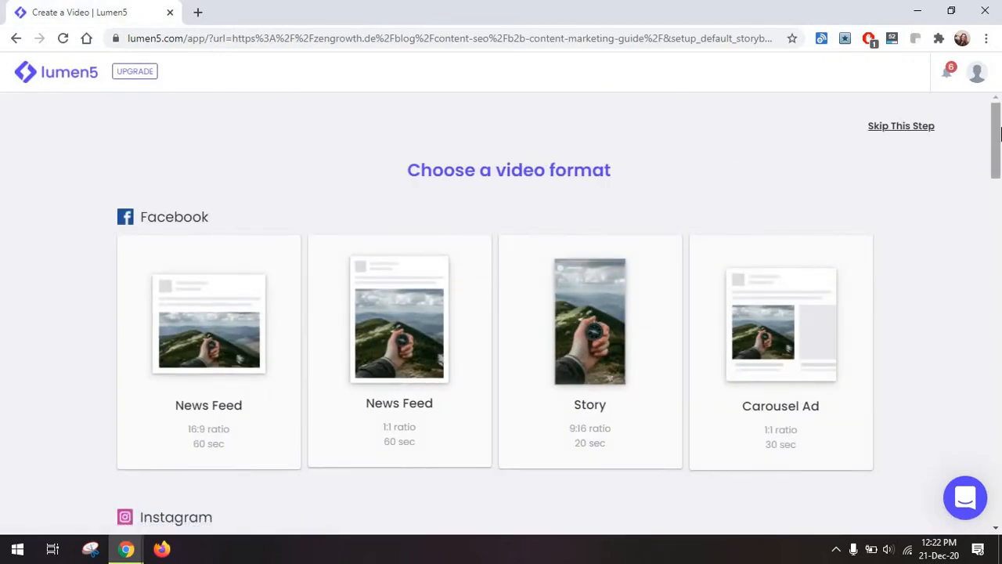
mouse_move(1000, 150)
mouse_down()
mouse_move(1000, 378)
mouse_move(1000, 158)
mouse_up()
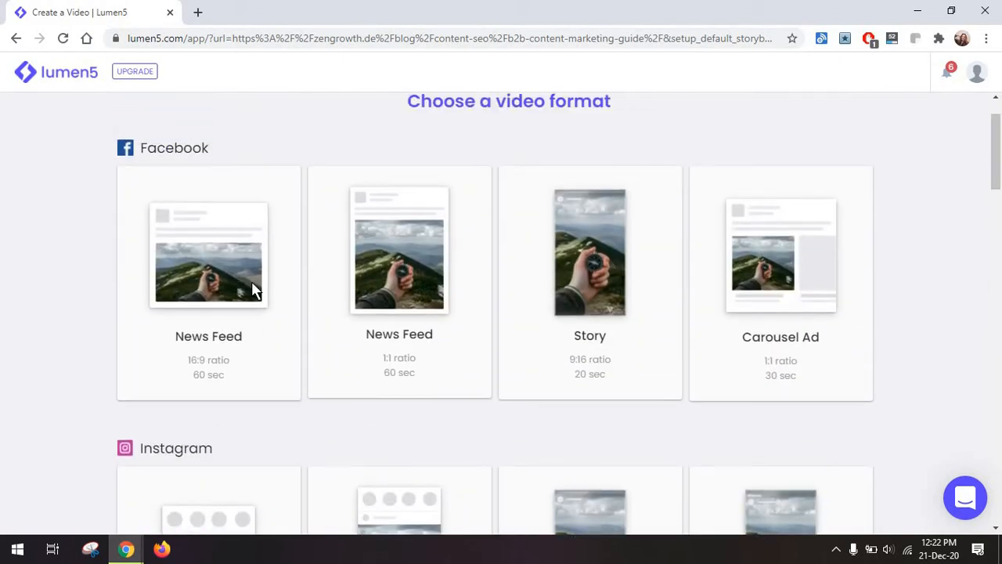
click(253, 287)
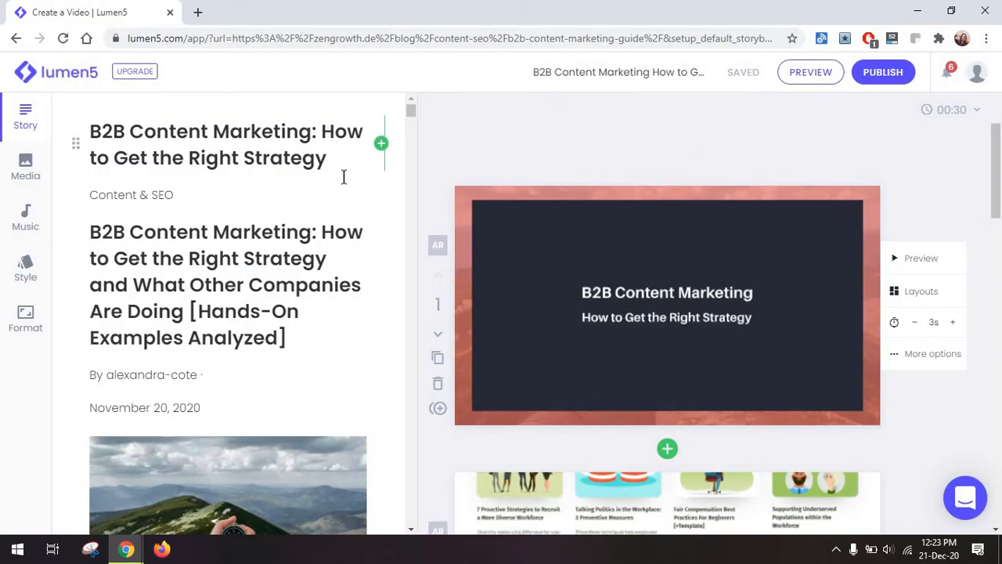
Look through the imported article text in the video's story.
drag(415, 118, 406, 168)
scroll(419, 276, up, 20)
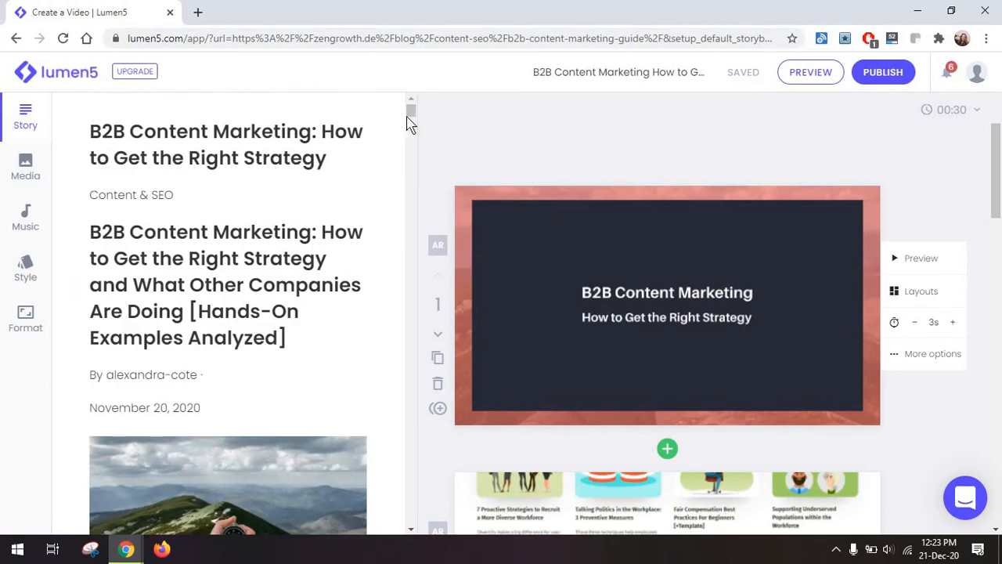
click(410, 193)
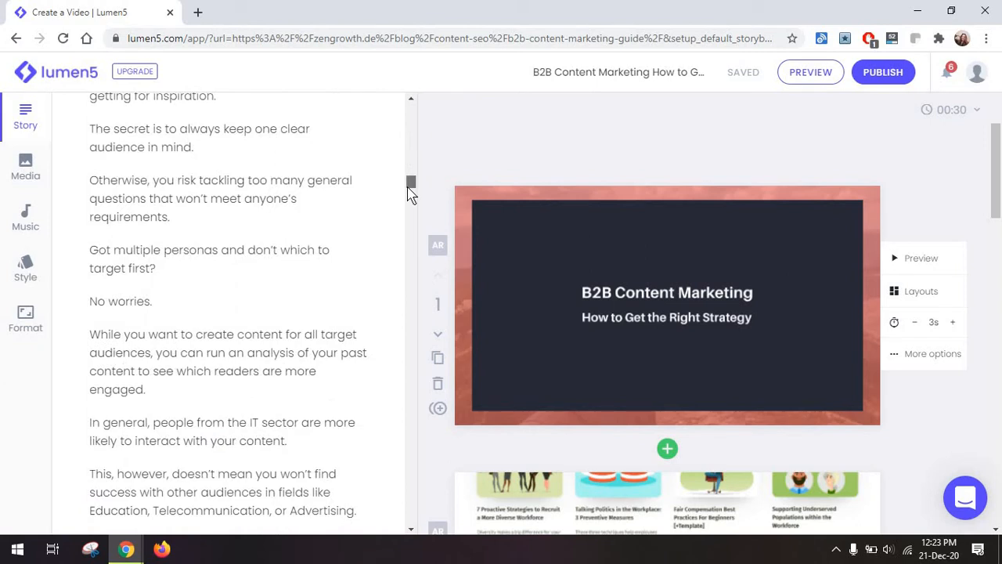
drag(410, 193, 416, 112)
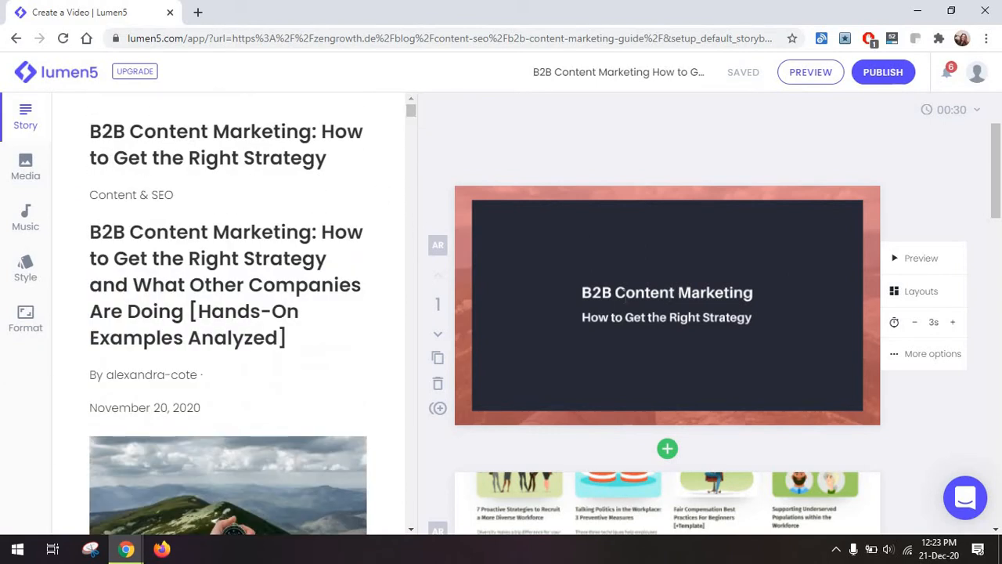
Check the editable title text on the first scene and open the video preview.
click(626, 295)
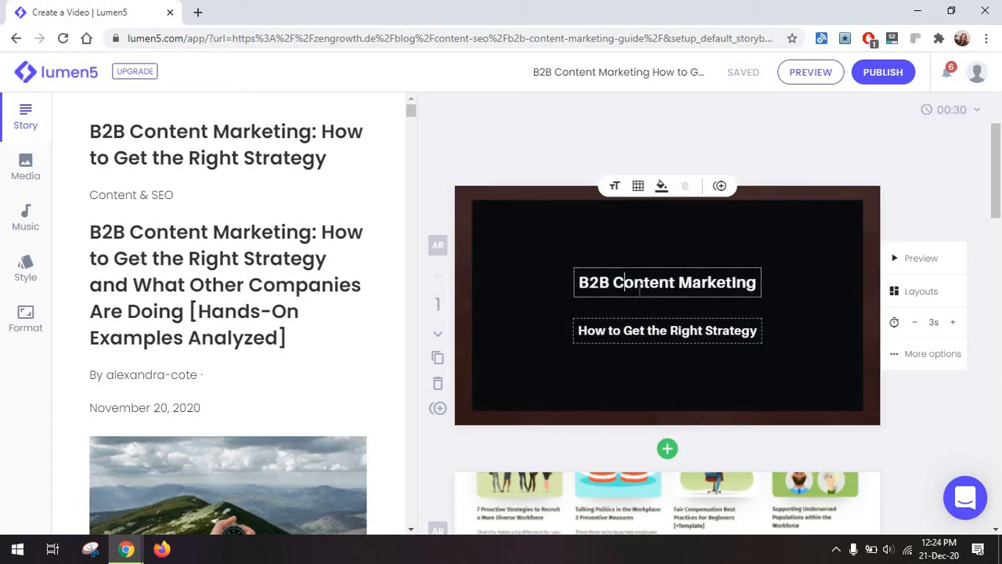
click(787, 189)
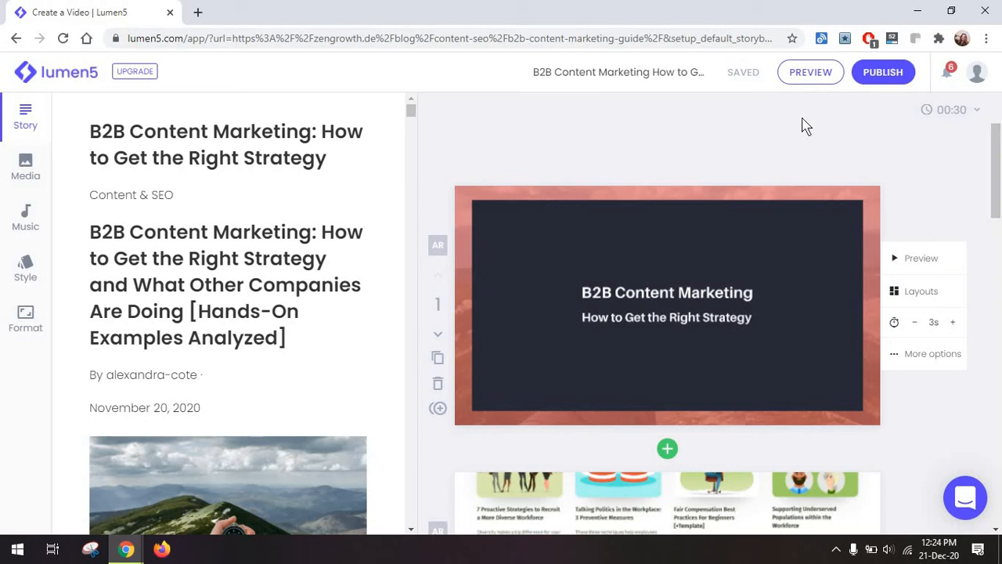
click(805, 76)
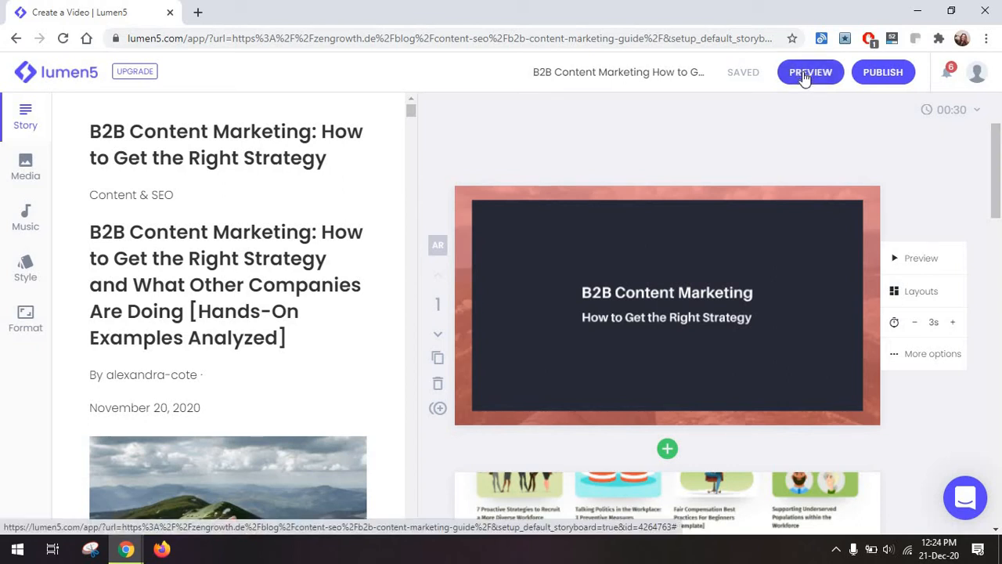
Preview the whole video, close that preview, and play a preview of the first scene only.
click(805, 76)
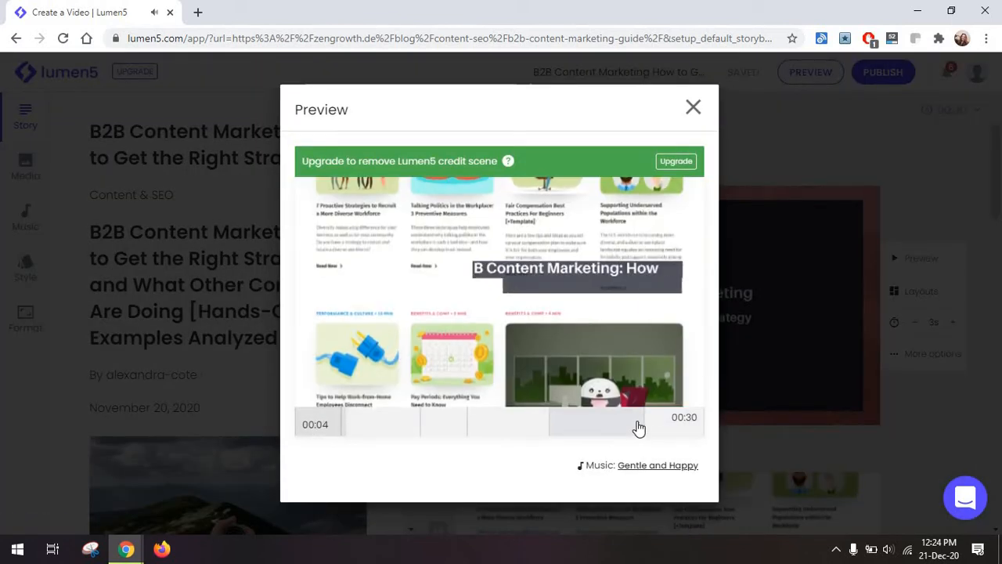
click(921, 201)
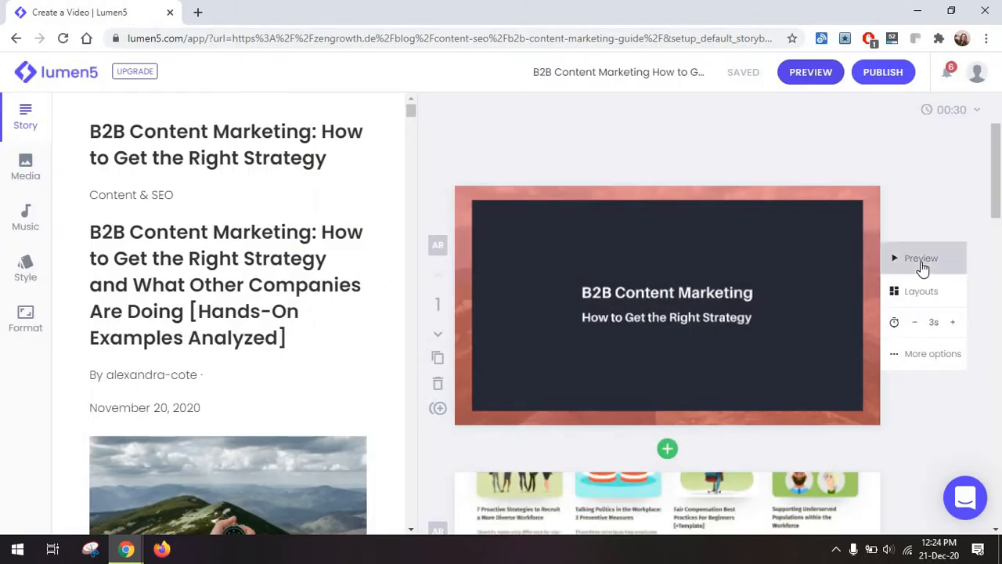
click(922, 261)
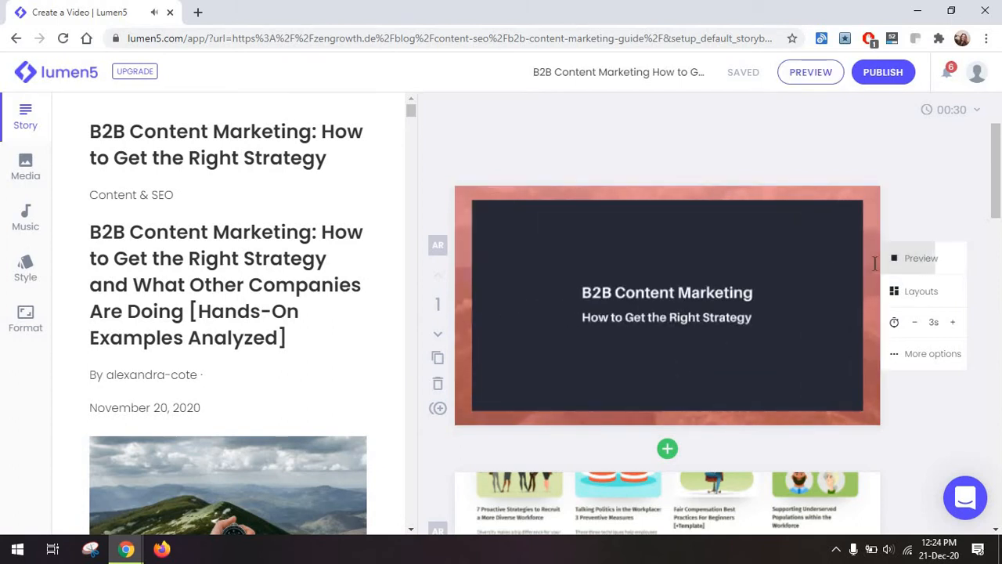
Apply the text layout with the highlighted title above the full-size compass photo to the first scene and look through the other layouts.
click(897, 293)
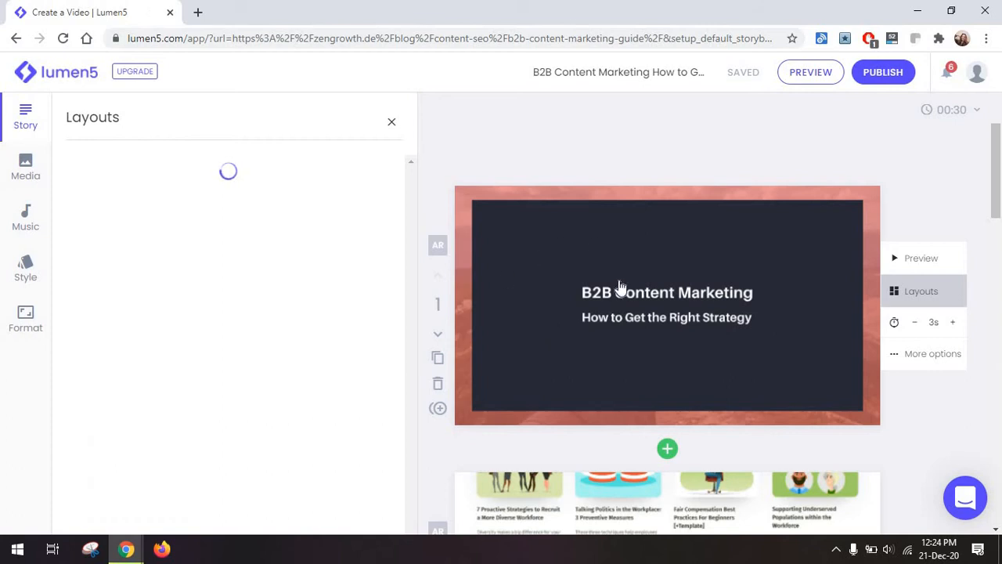
scroll(269, 342, down, 10)
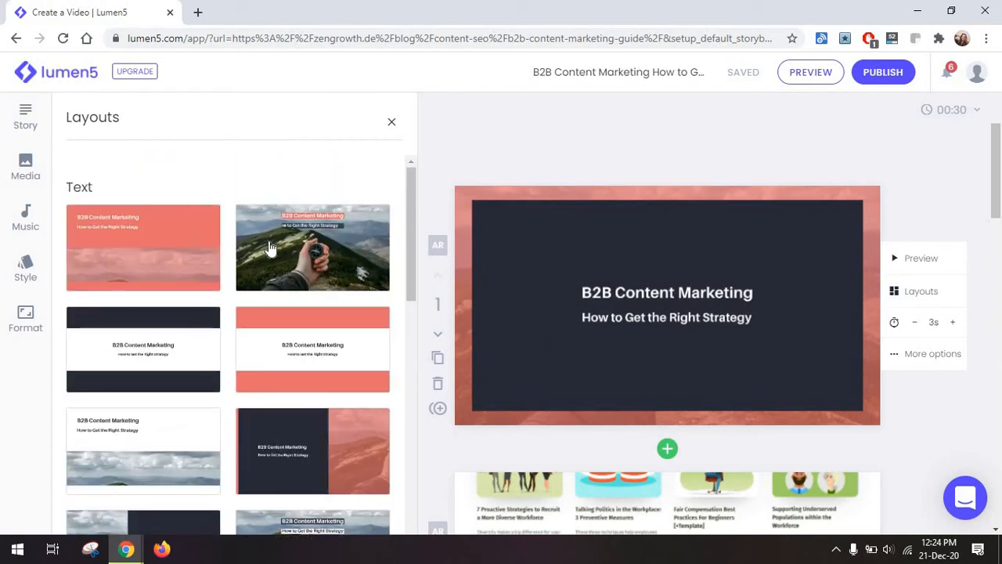
click(269, 247)
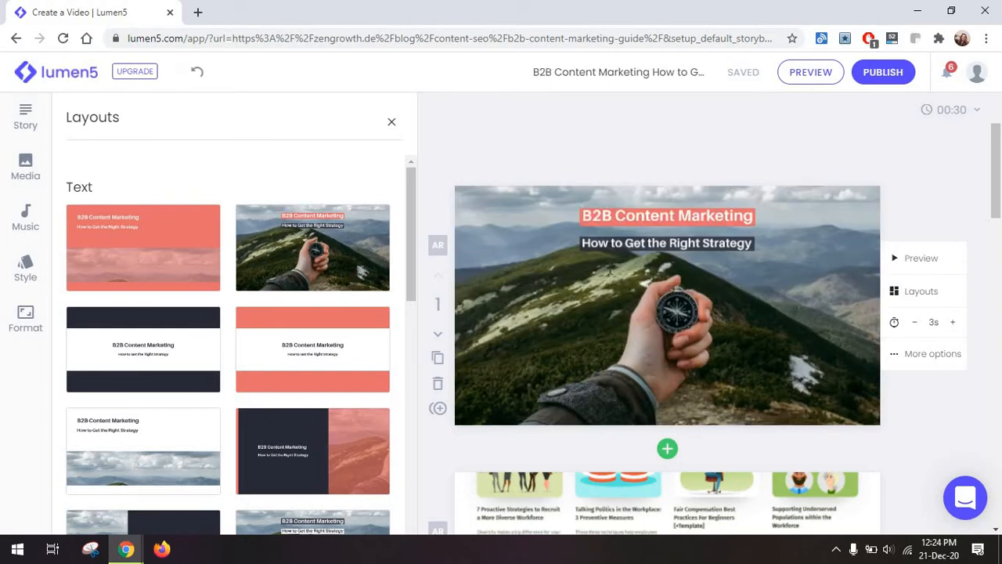
scroll(335, 315, down, 5)
scroll(335, 314, down, 4)
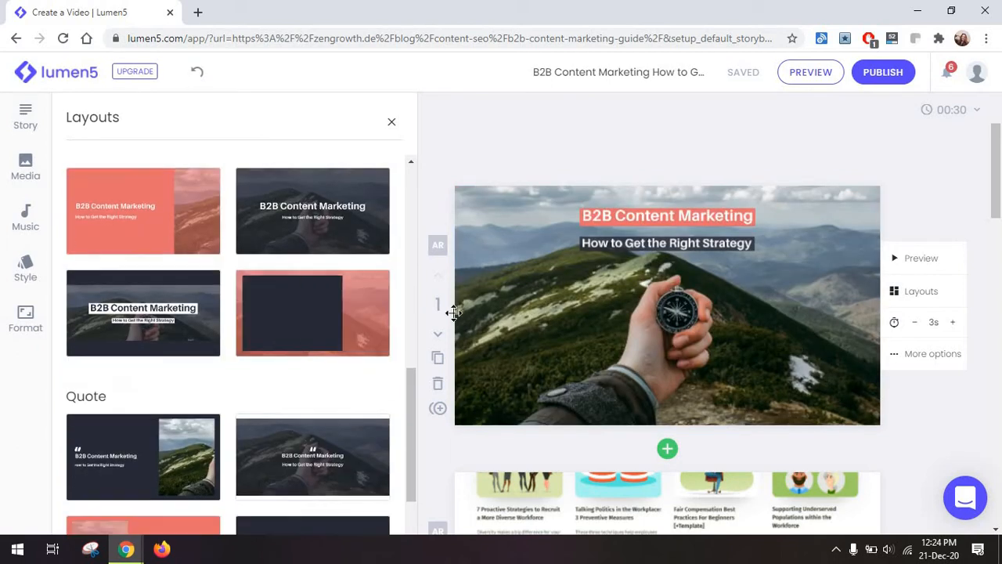
Remove the first scene's background media and replace it with the free analytics dashboard photo from the media library.
click(689, 222)
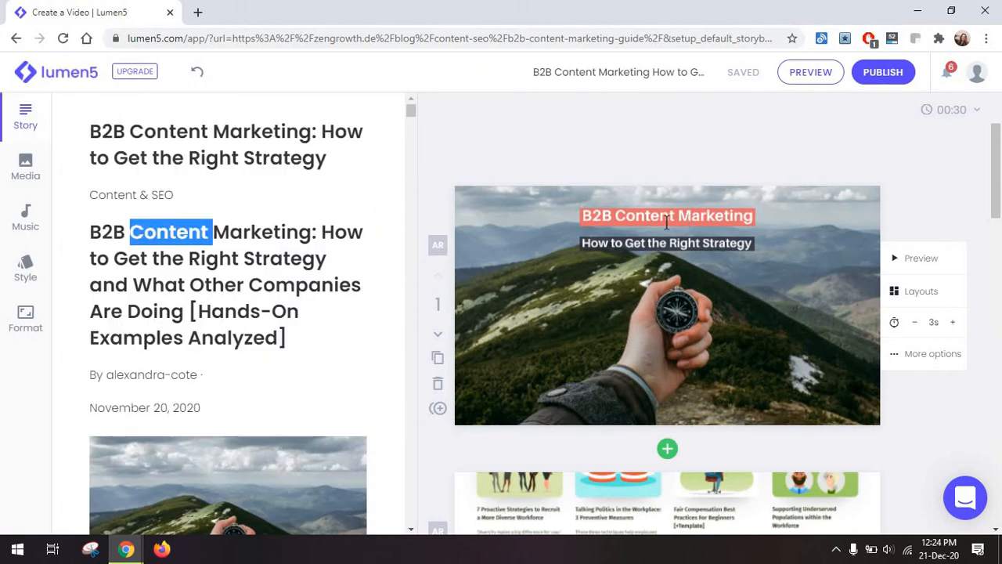
click(668, 223)
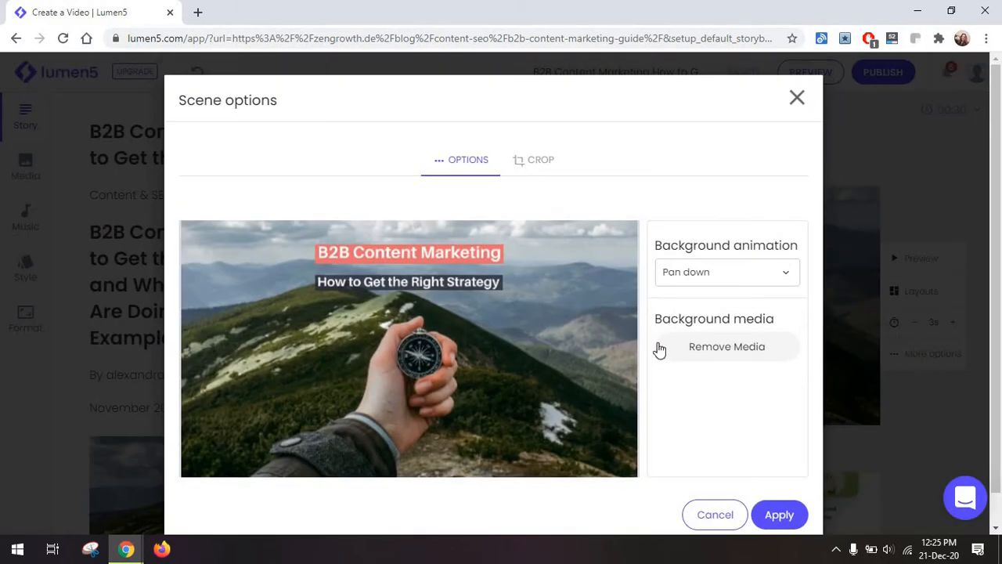
click(725, 281)
click(749, 300)
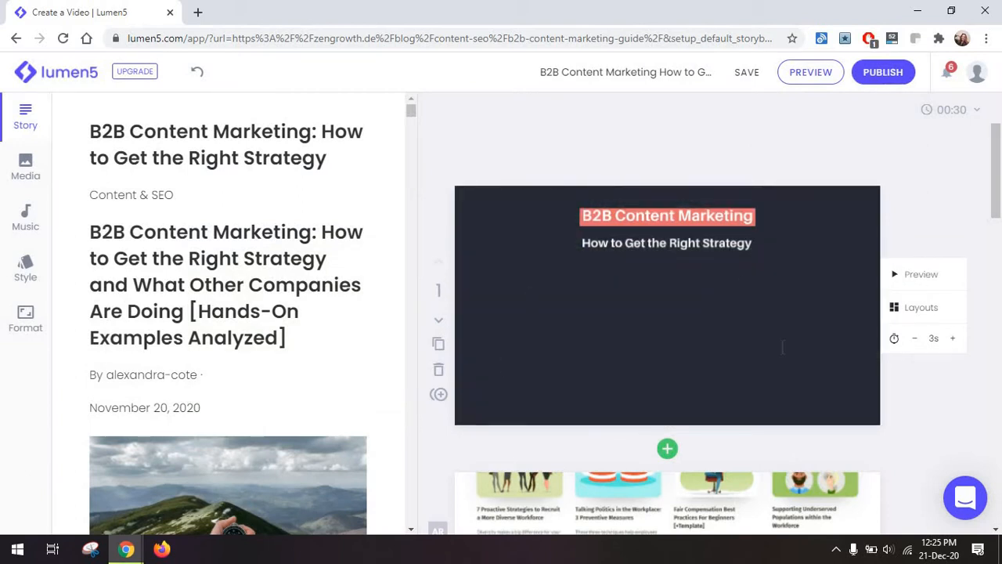
click(25, 169)
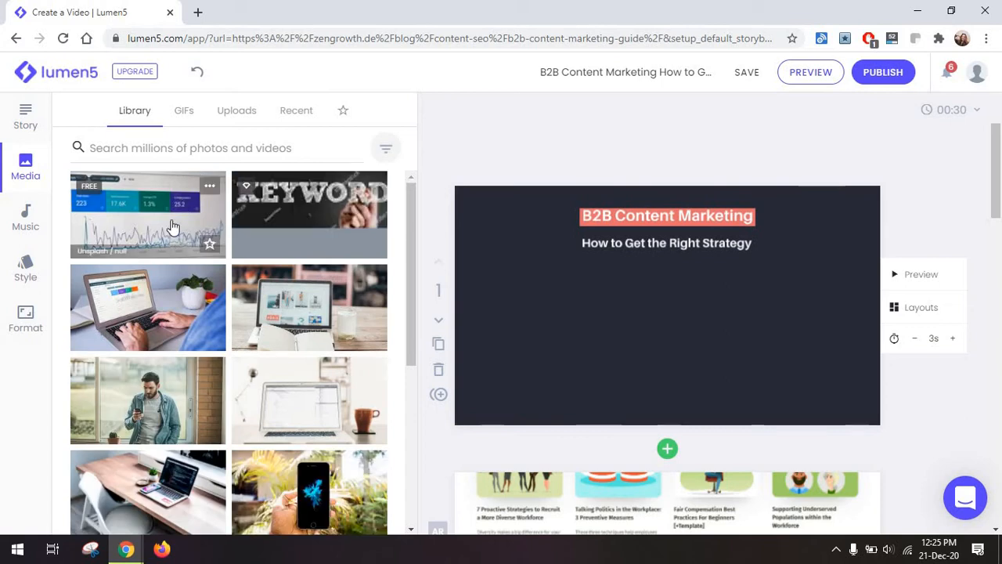
drag(173, 227, 530, 287)
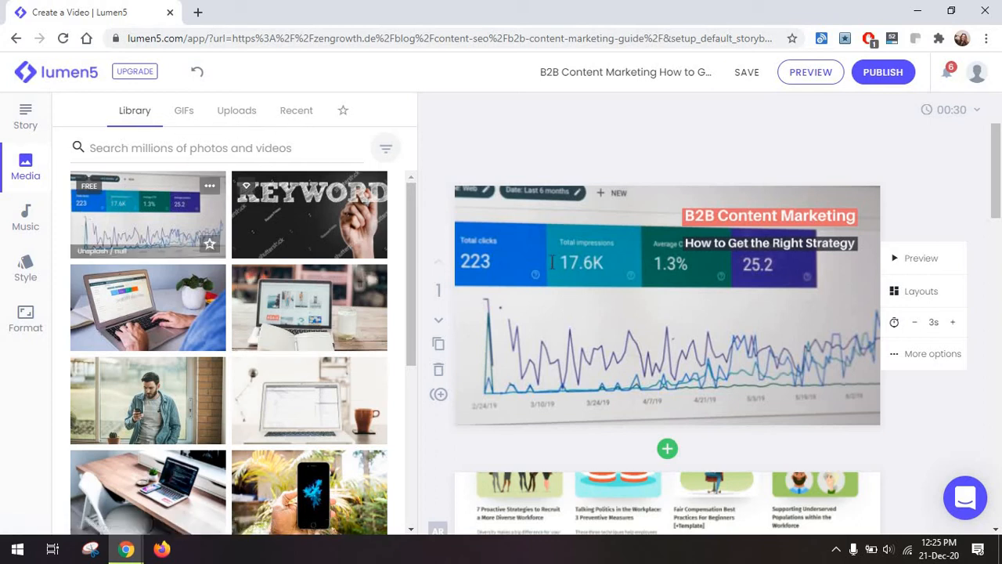
Look through the free music tracks and the section for uploaded audio.
click(26, 223)
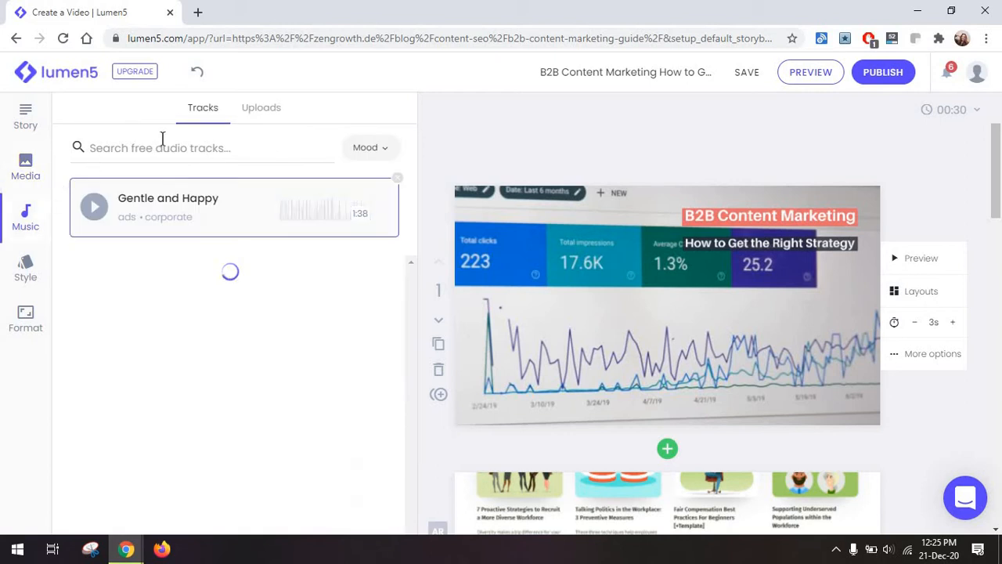
scroll(265, 287, down, 5)
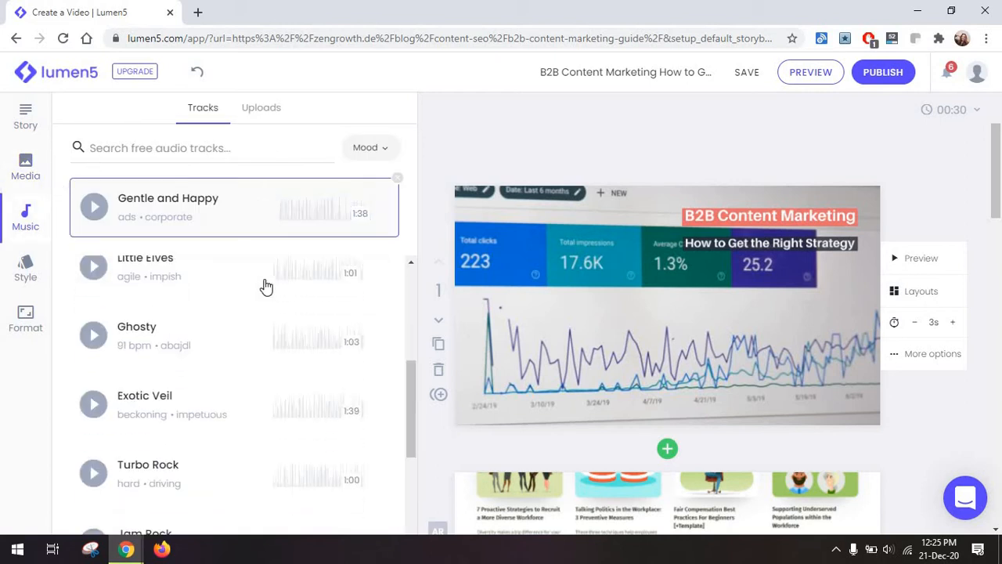
scroll(267, 317, down, 3)
scroll(267, 317, down, 3)
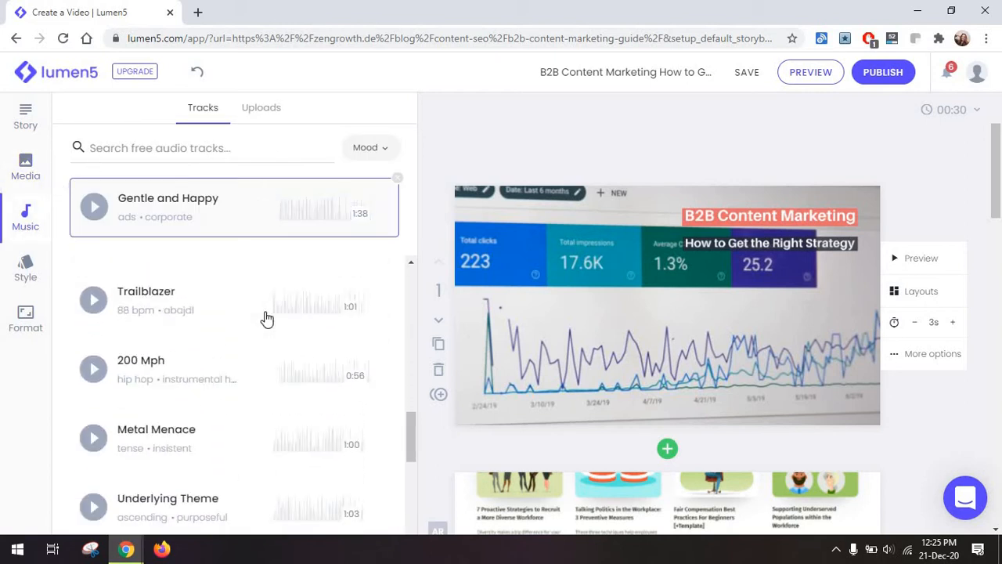
click(264, 110)
Look through the video's style settings, from brand presets and watermark to color palettes, fonts and scene transitions.
click(25, 267)
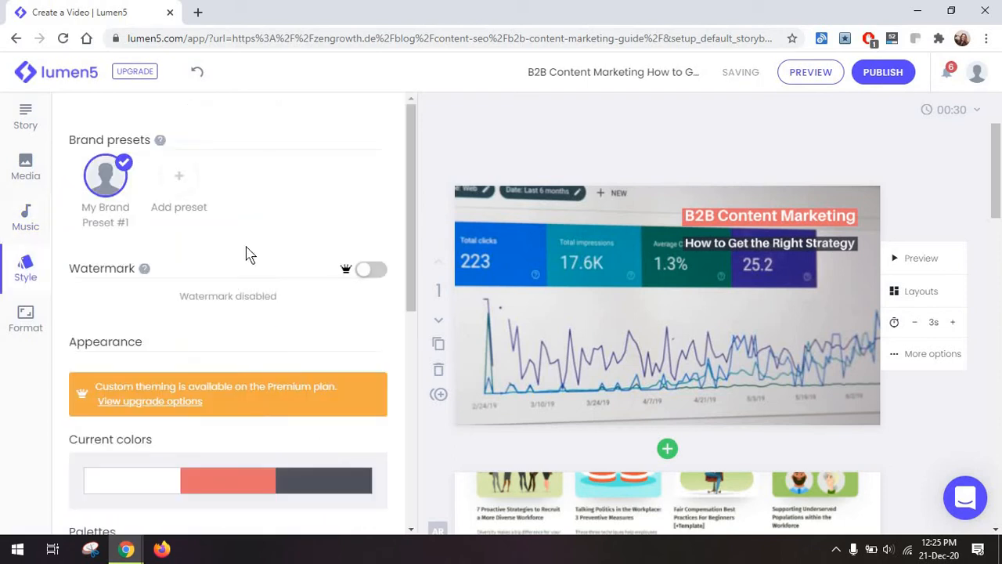
scroll(249, 253, down, 5)
scroll(249, 253, down, 1)
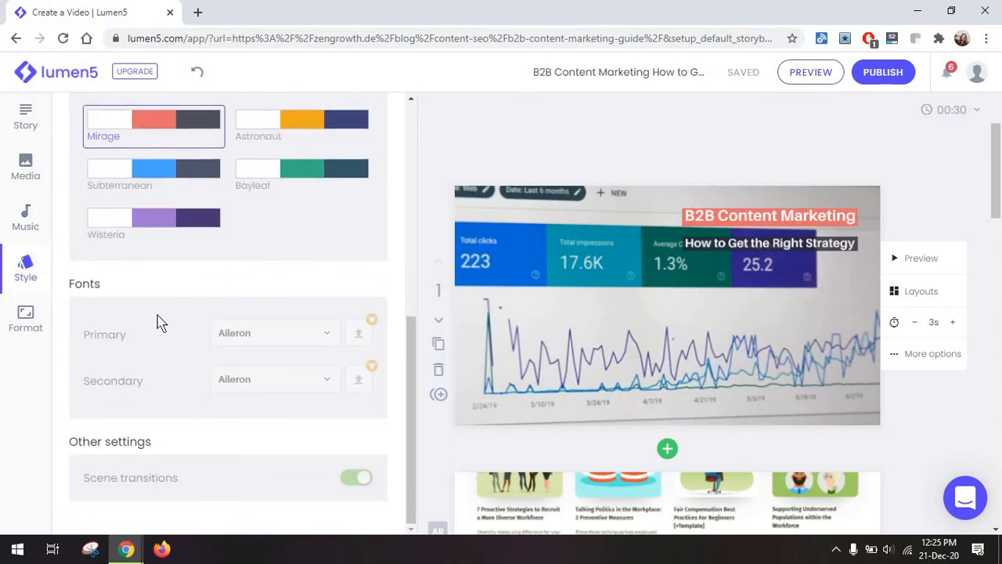
Try the 1:1 Facebook News Feed format on the video and switch back to the 16:9 News Feed format.
click(35, 333)
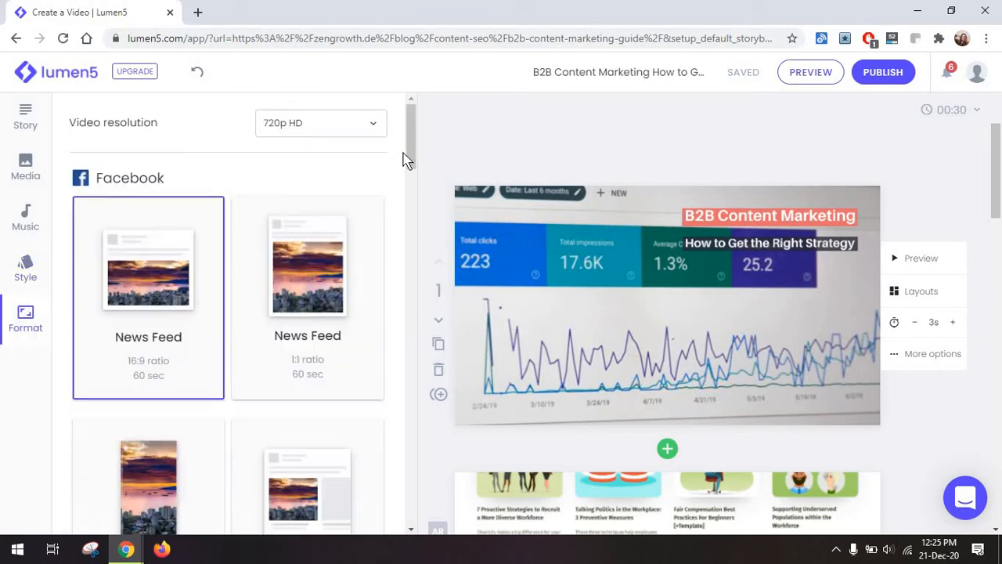
drag(408, 145, 409, 188)
scroll(325, 274, up, 3)
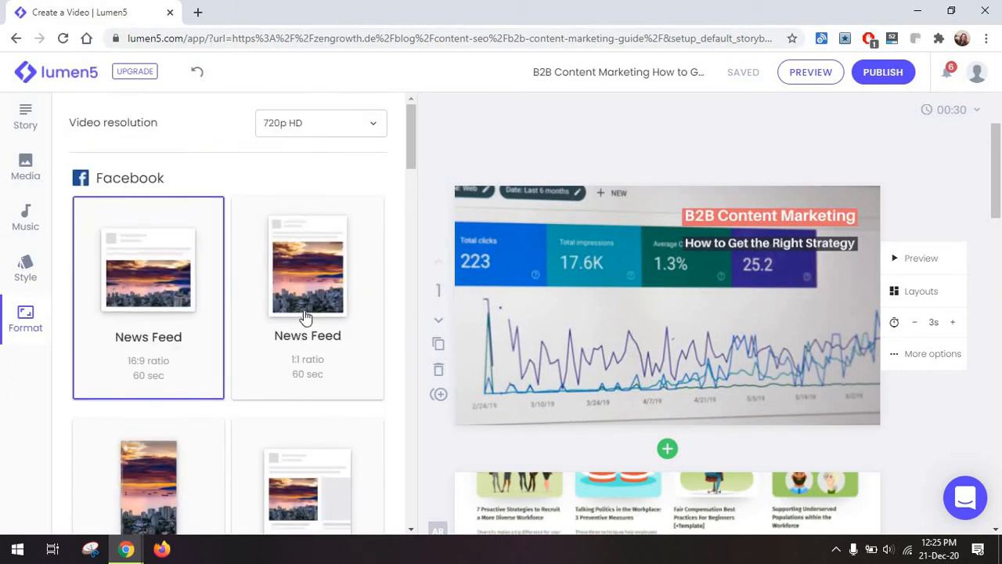
click(348, 279)
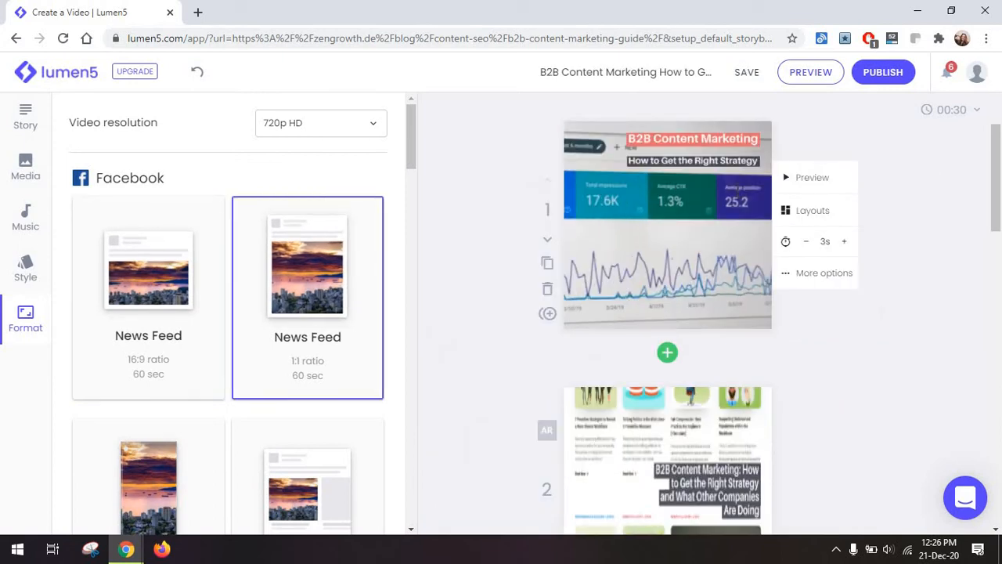
scroll(692, 242, up, 1)
scroll(692, 249, down, 5)
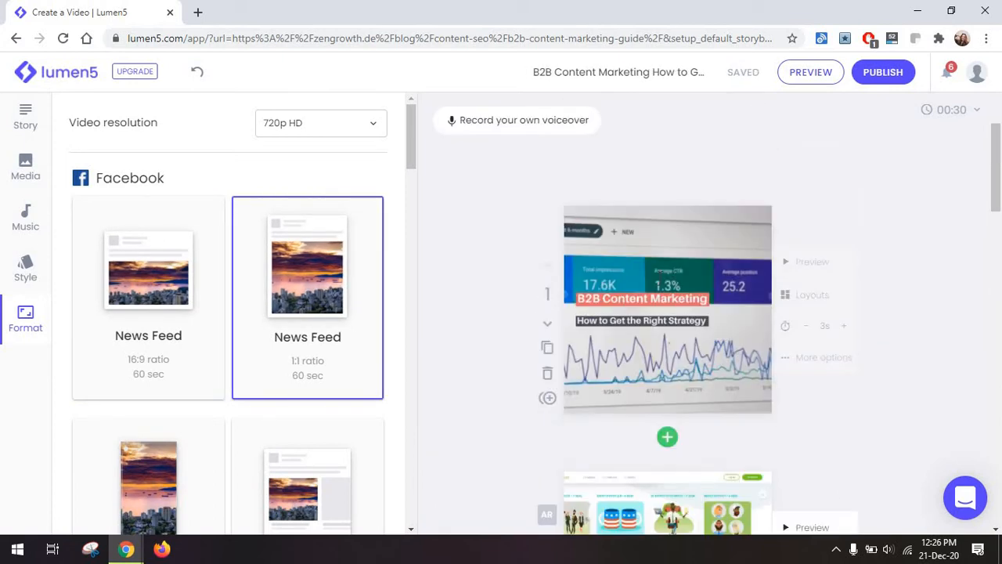
click(183, 321)
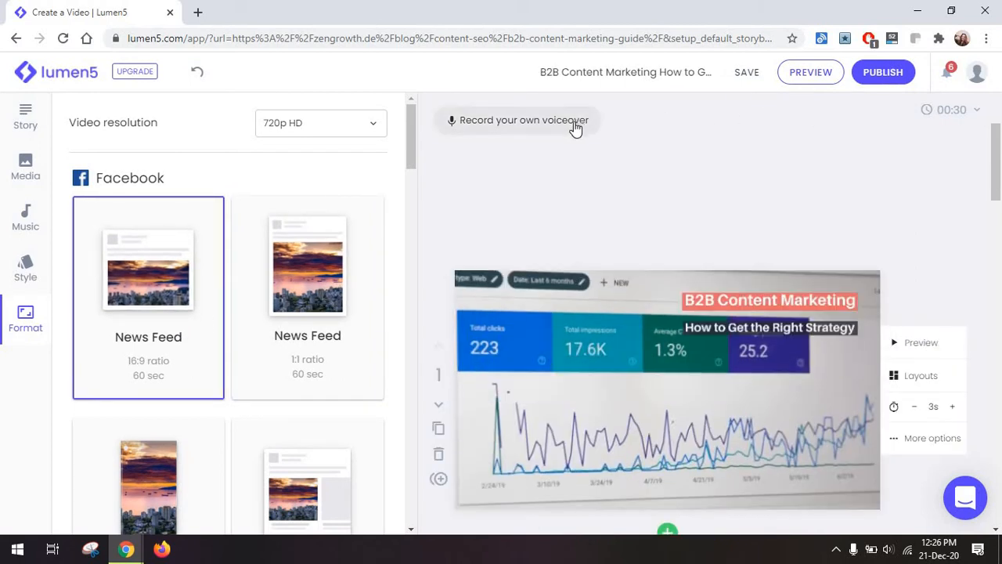
Check the voiceover recording dialog and the video's Fast, Normal and Slow pacing options.
click(541, 130)
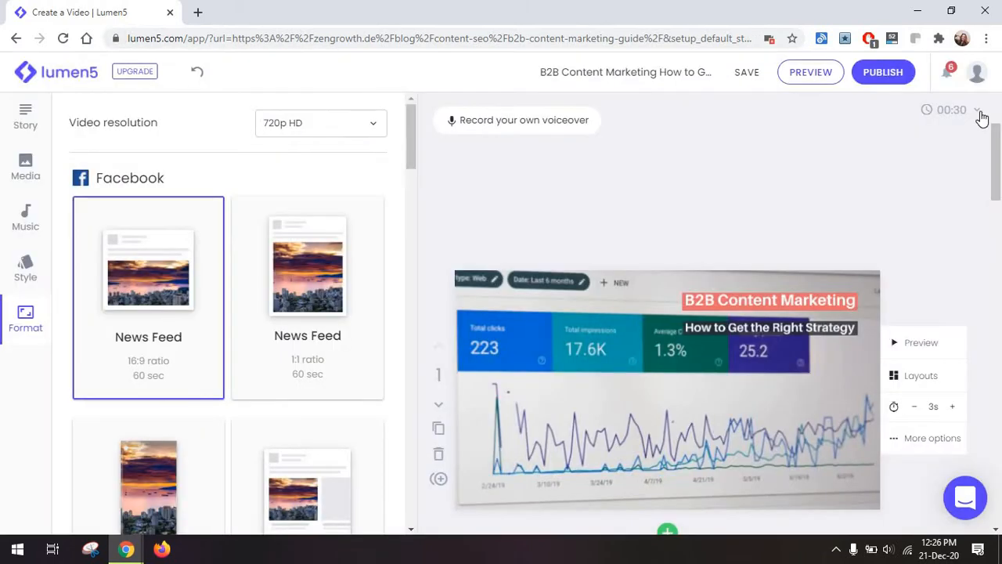
click(979, 112)
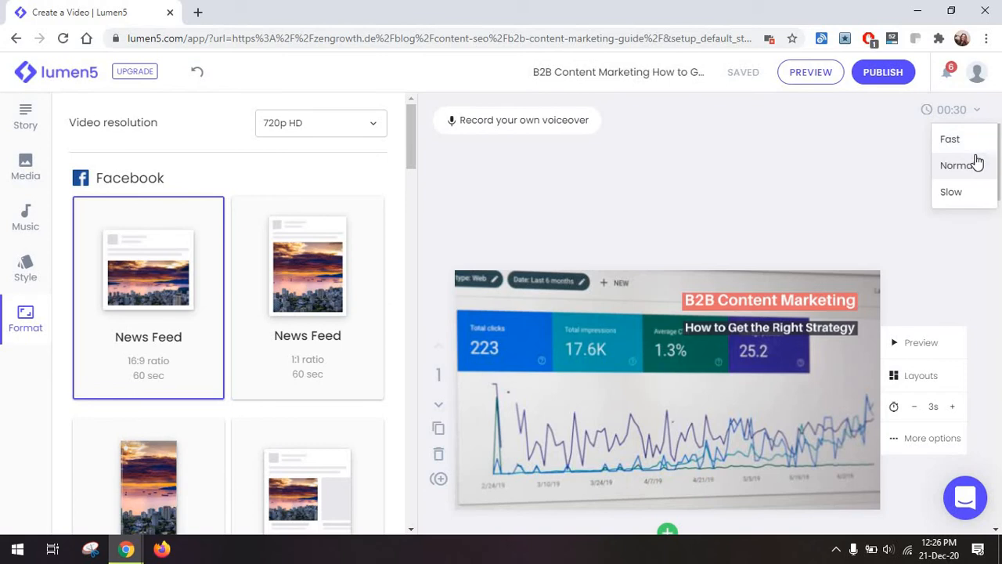
click(835, 195)
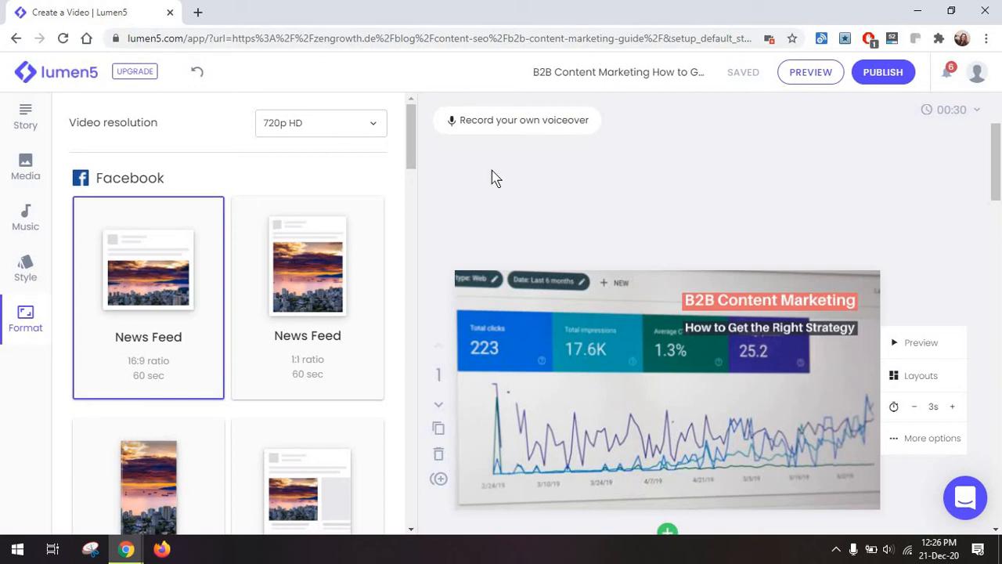
Check the available video resolutions and look over the remaining scenes down to the outro.
click(373, 126)
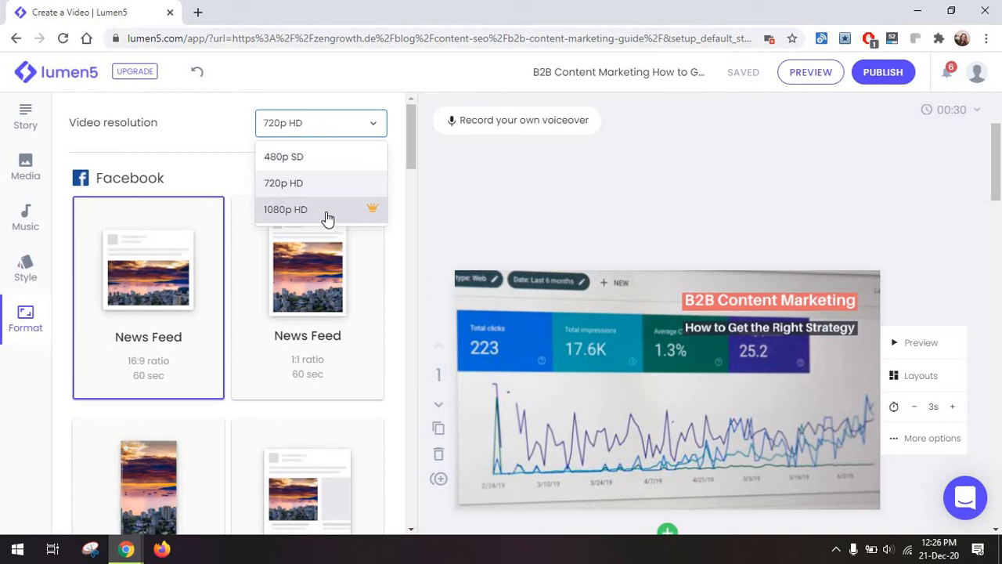
click(592, 228)
drag(996, 137, 999, 429)
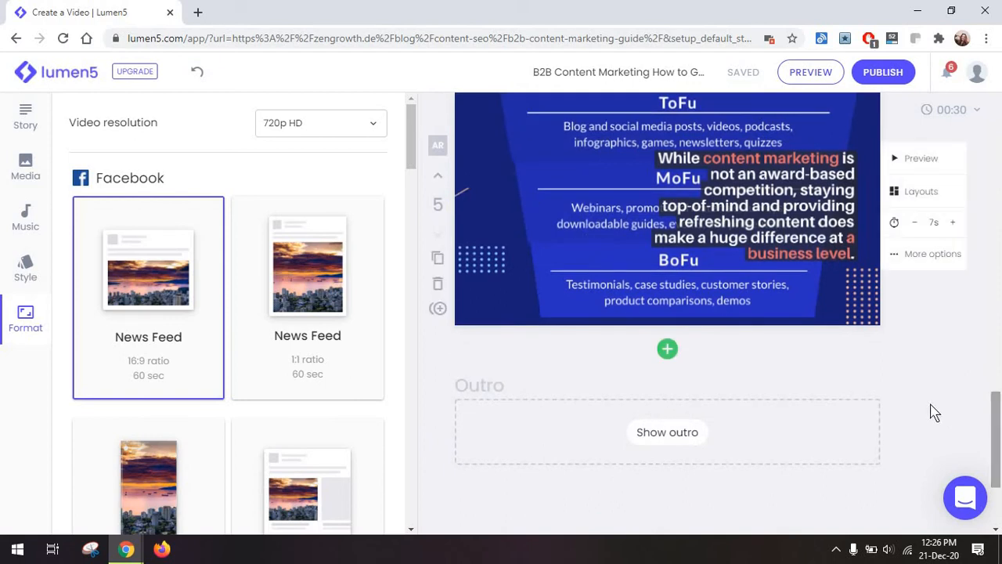
scroll(924, 410, up, 4)
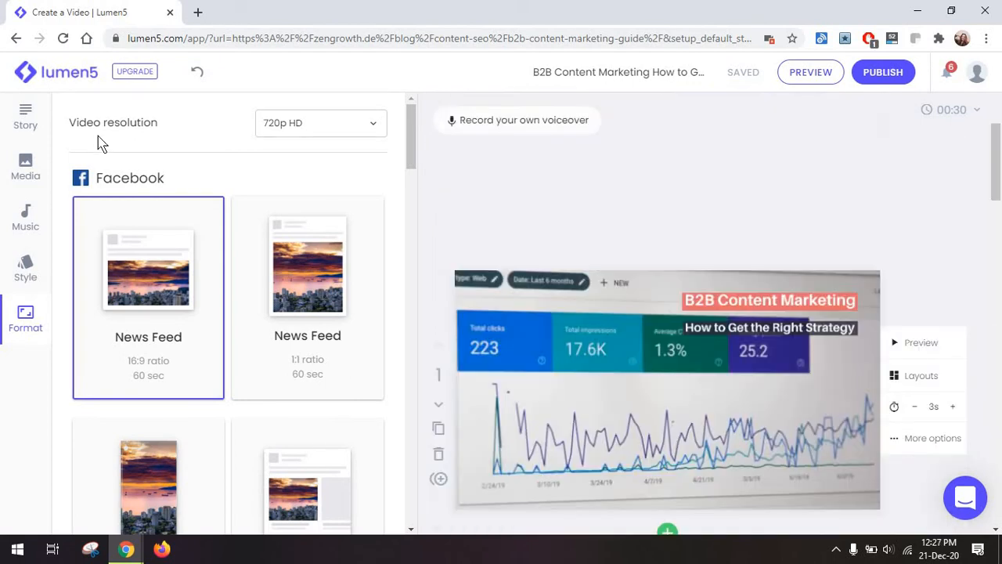
Create another new video from the dashboard, skipping the text entry and choosing a video format.
click(66, 85)
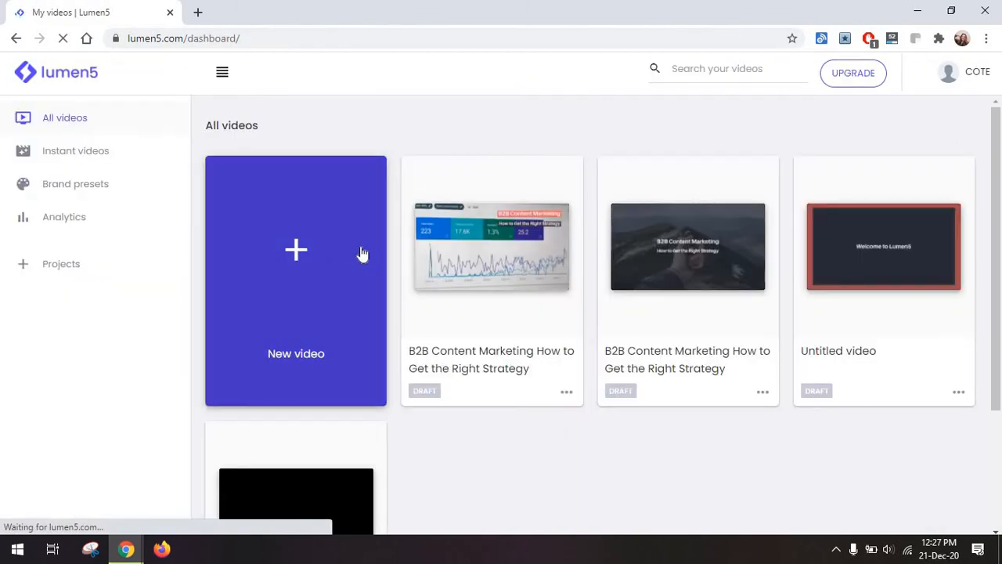
drag(996, 155, 996, 188)
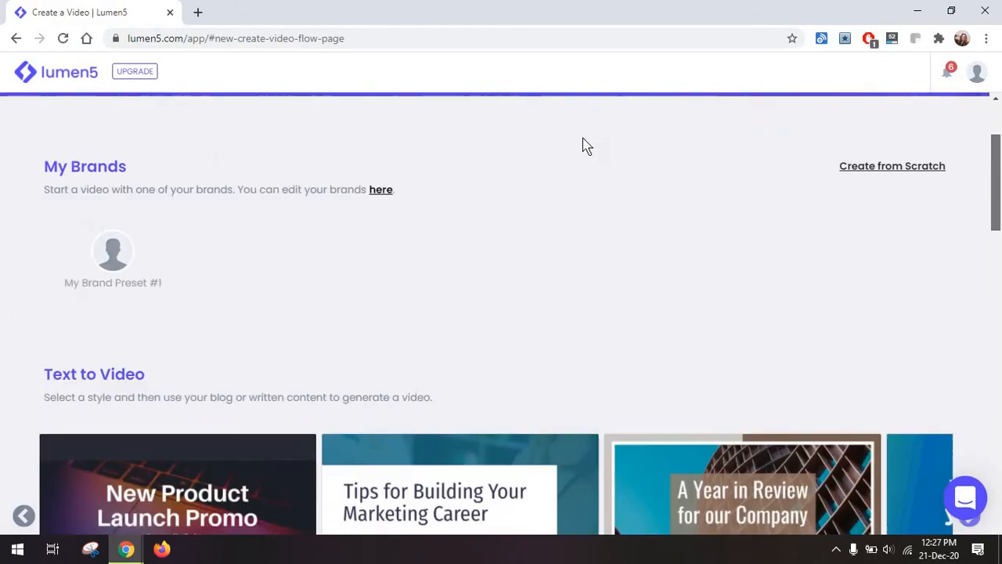
scroll(586, 148, up, 2)
click(119, 408)
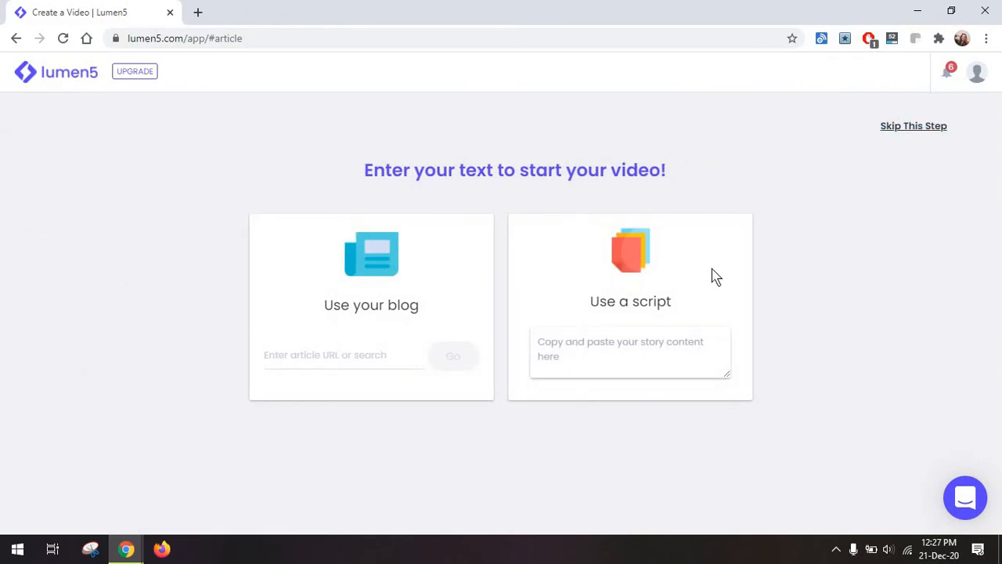
click(916, 139)
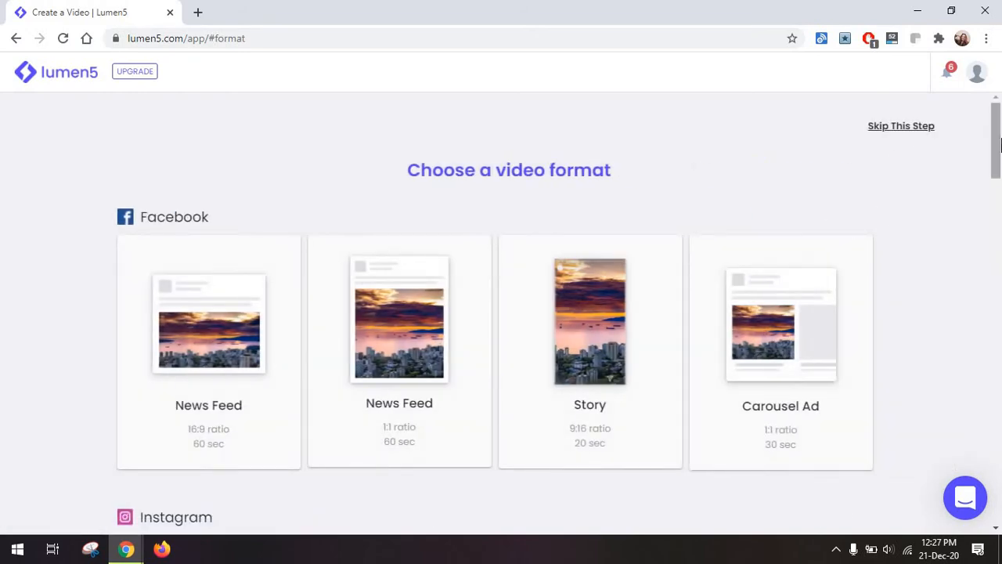
drag(999, 145, 997, 359)
click(258, 385)
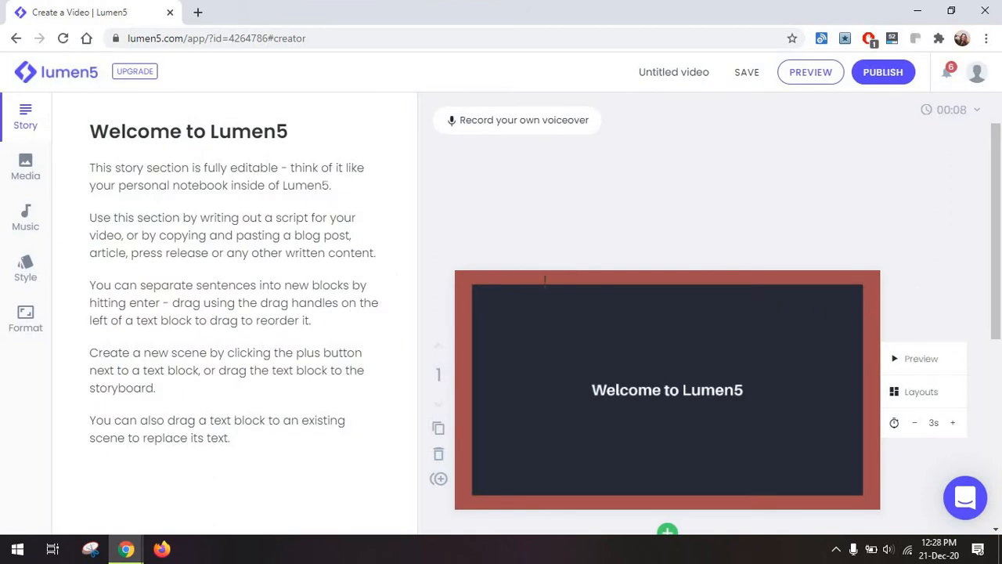
Add a subscene with the text "subscene" below the Welcome to Lumen5 scene.
scroll(506, 364, down, 1)
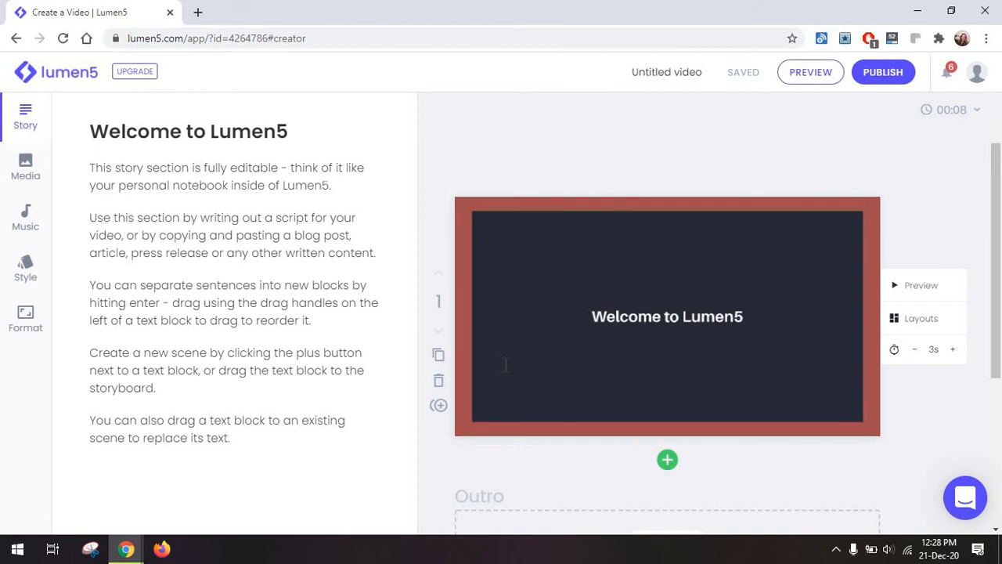
click(638, 317)
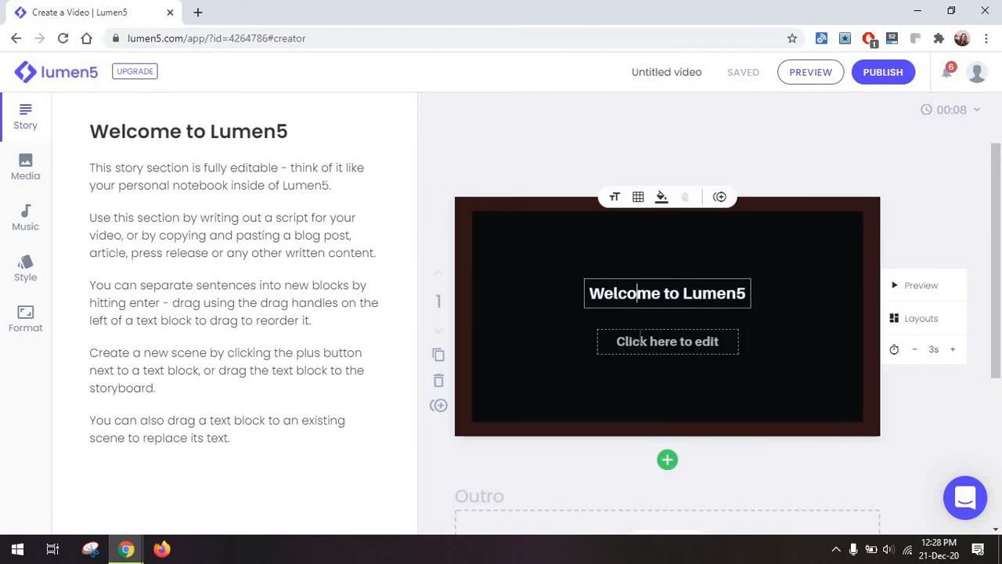
click(646, 340)
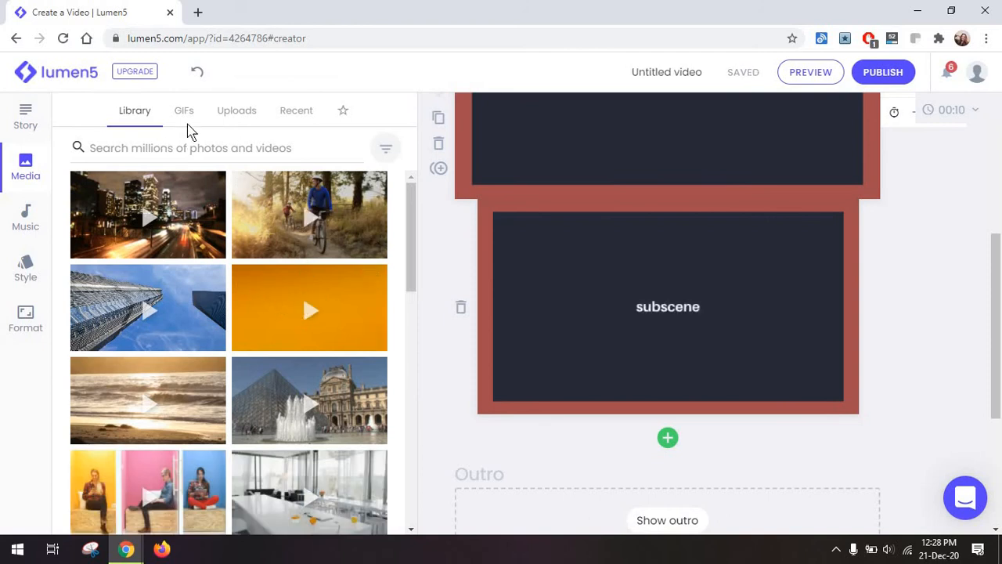
Search the GIF library for a cartoon character background for the scene and subscene, and look over the style palettes and fonts.
click(181, 112)
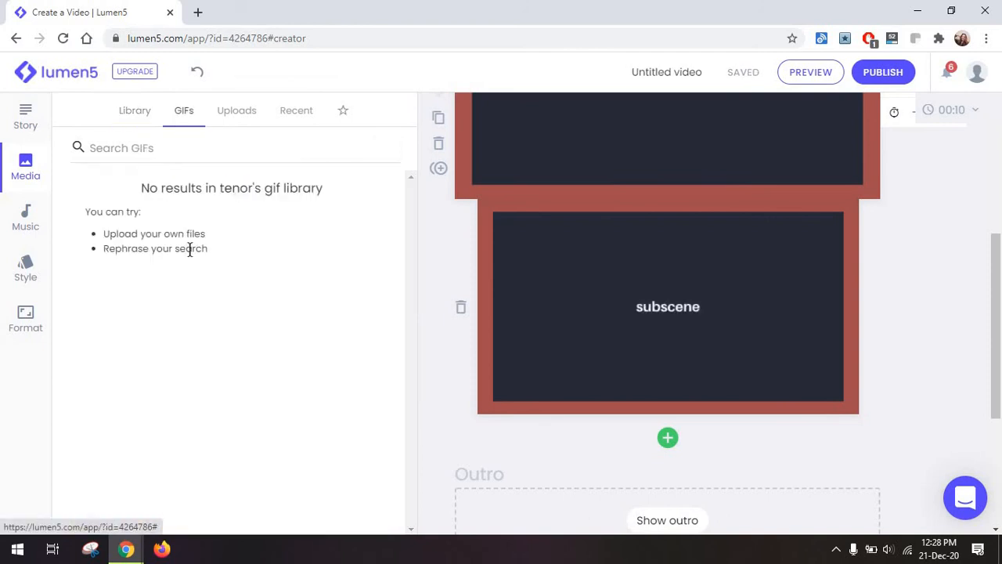
click(144, 149)
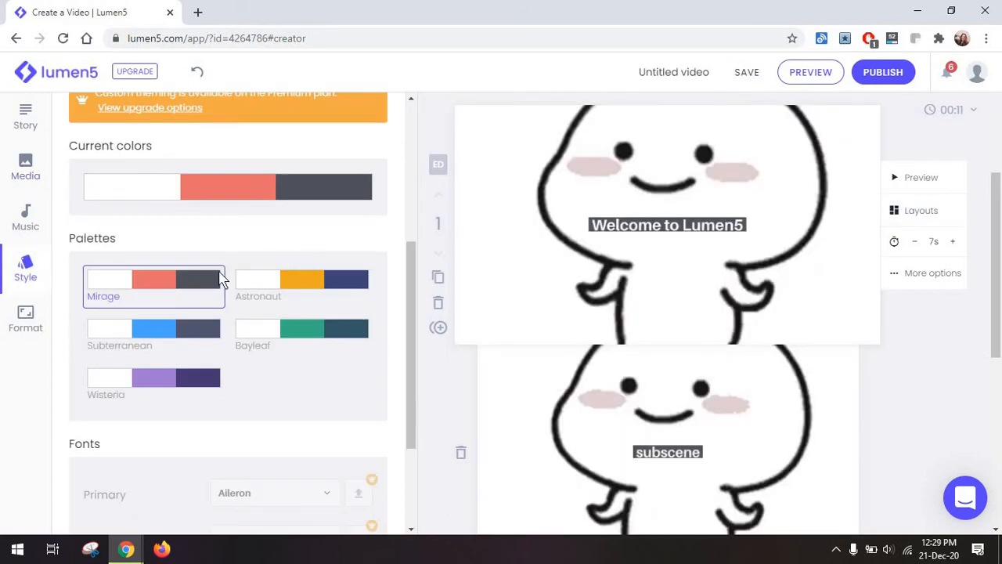
scroll(63, 325, down, 2)
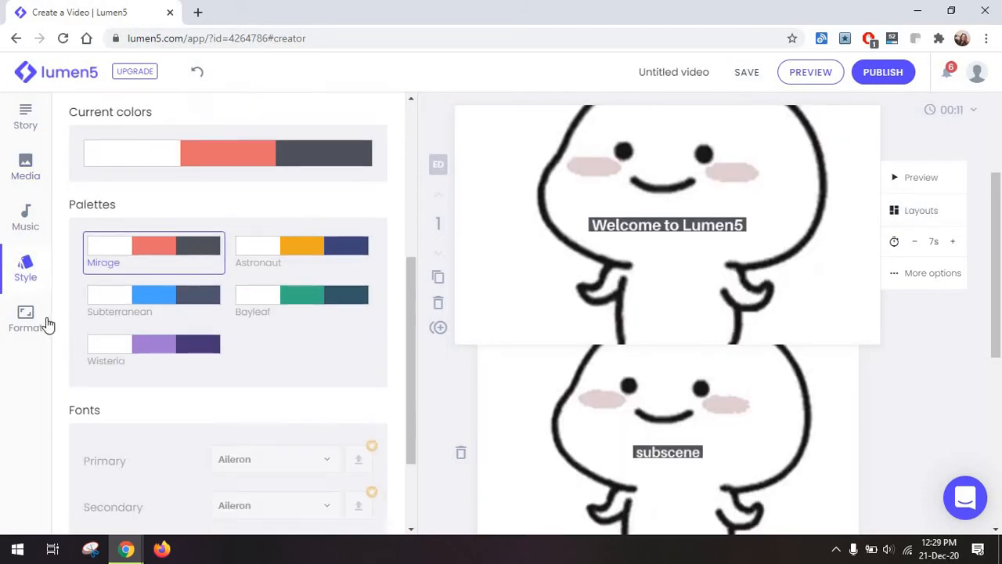
Check the trim options for the GIF in the first scene's settings and close them.
click(932, 273)
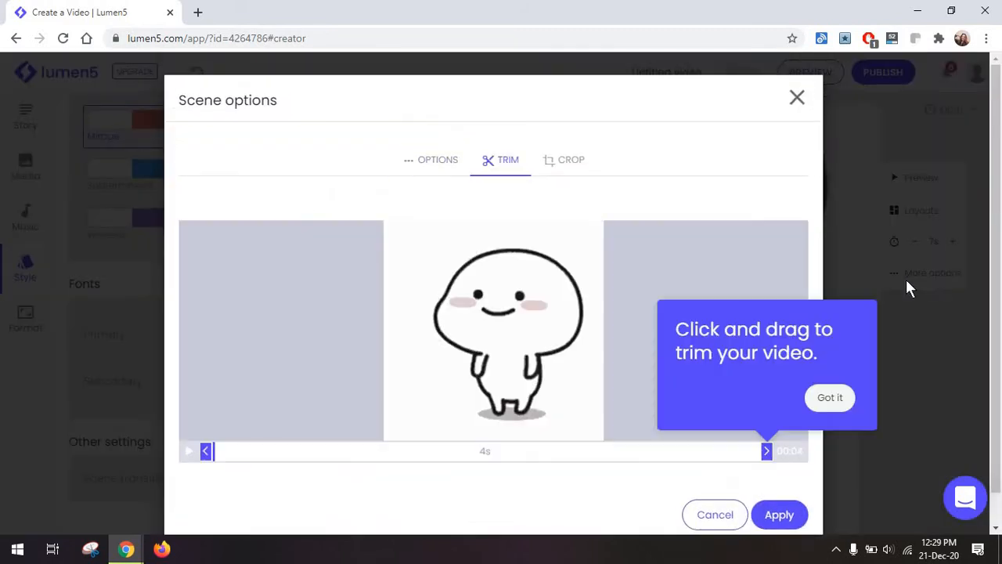
scroll(873, 329, down, 1)
click(842, 363)
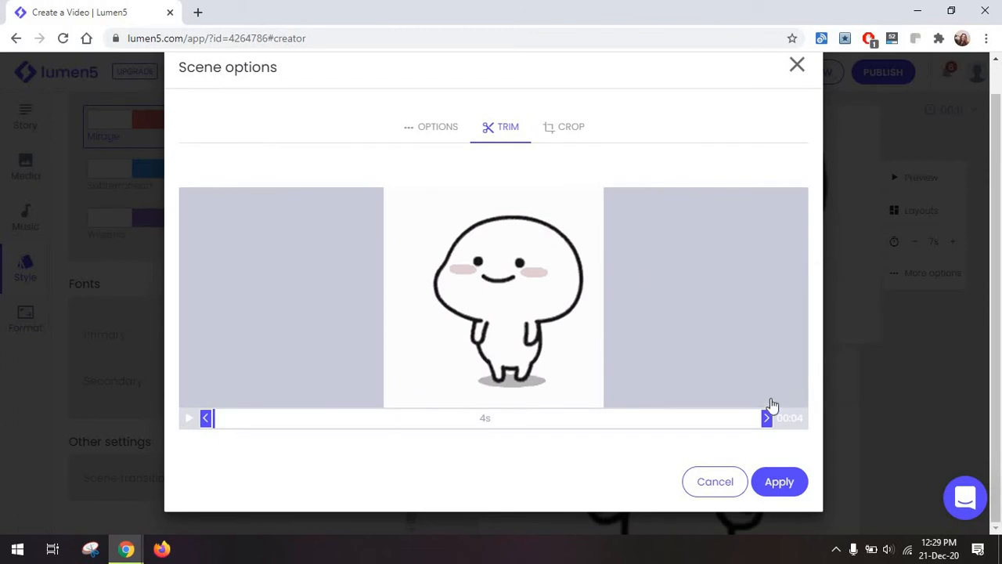
drag(766, 418, 843, 411)
drag(410, 409, 905, 386)
Look over the scene and subscene with the GIF background and preview the untitled video.
scroll(666, 207, up, 2)
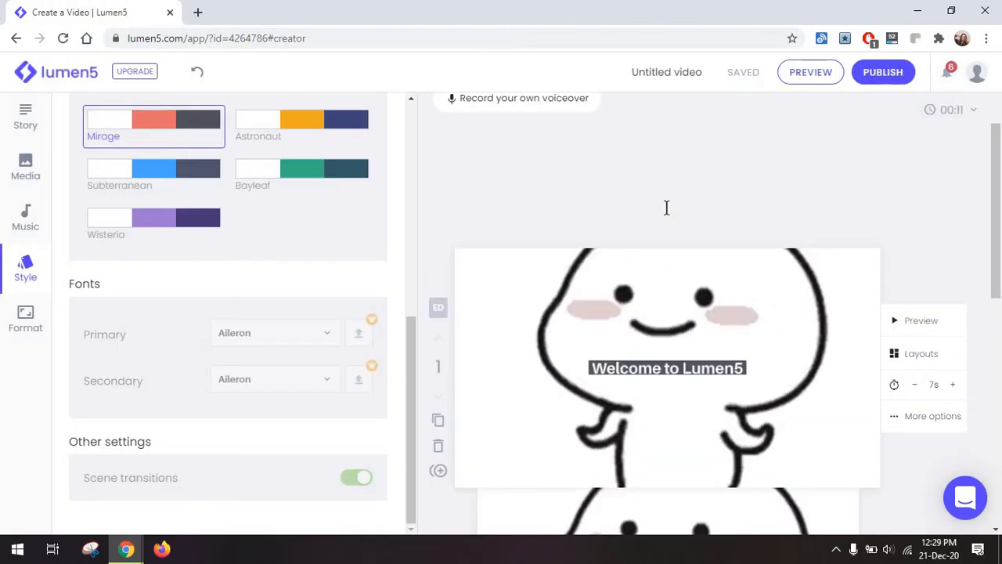
scroll(658, 227, down, 2)
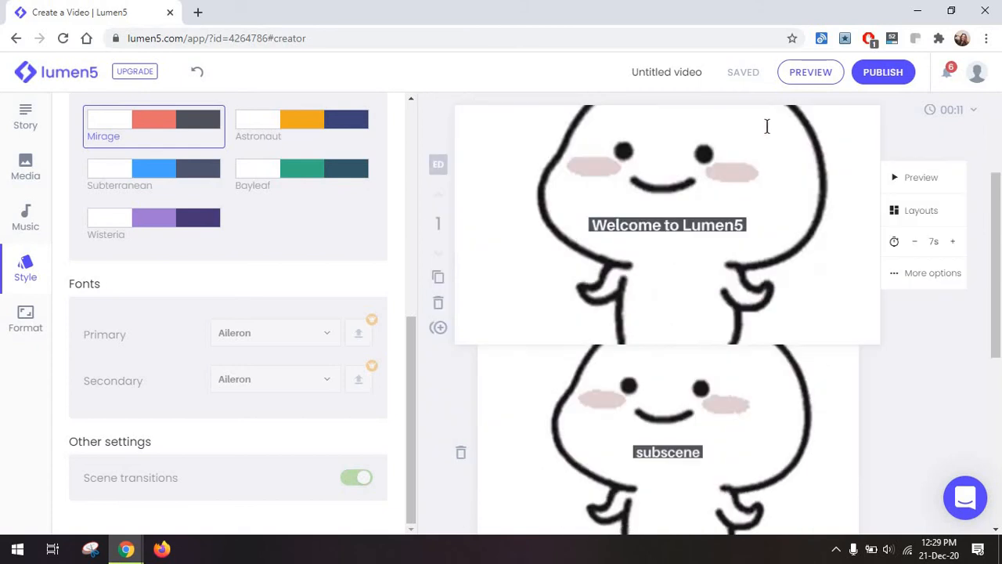
click(809, 78)
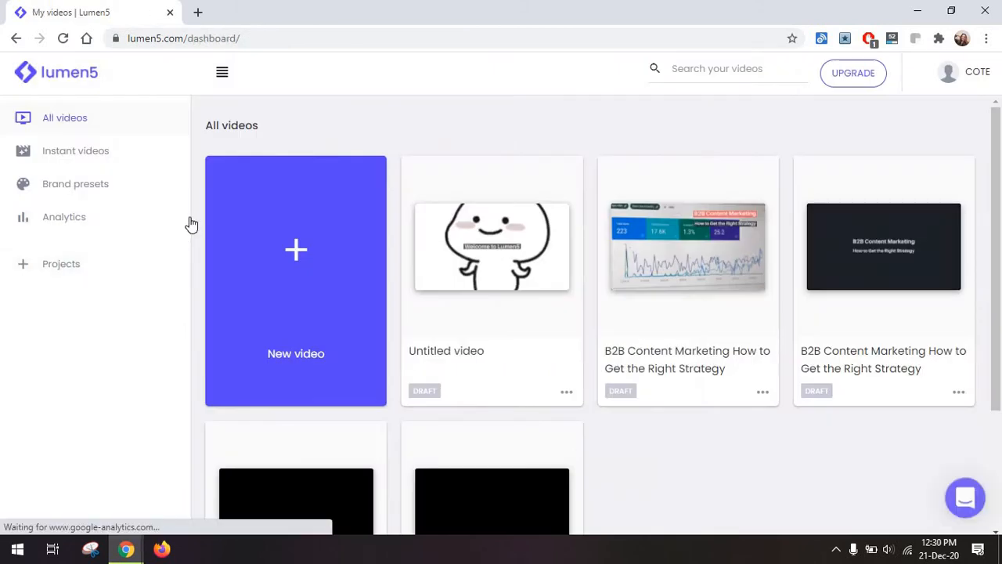
Check the analytics overview and open the instant video "What Nobody Tells You About Remote Work" in the editor.
click(160, 228)
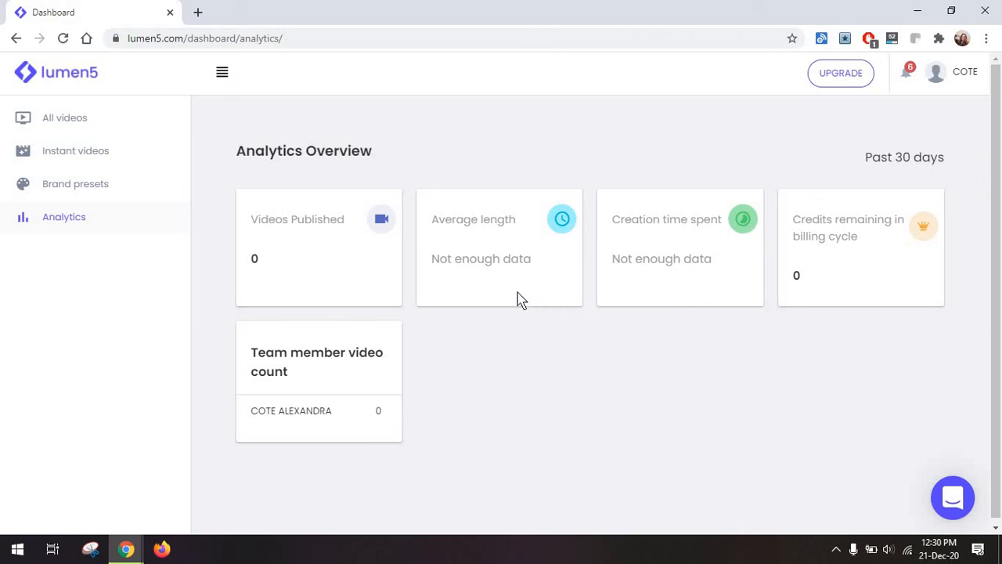
click(126, 123)
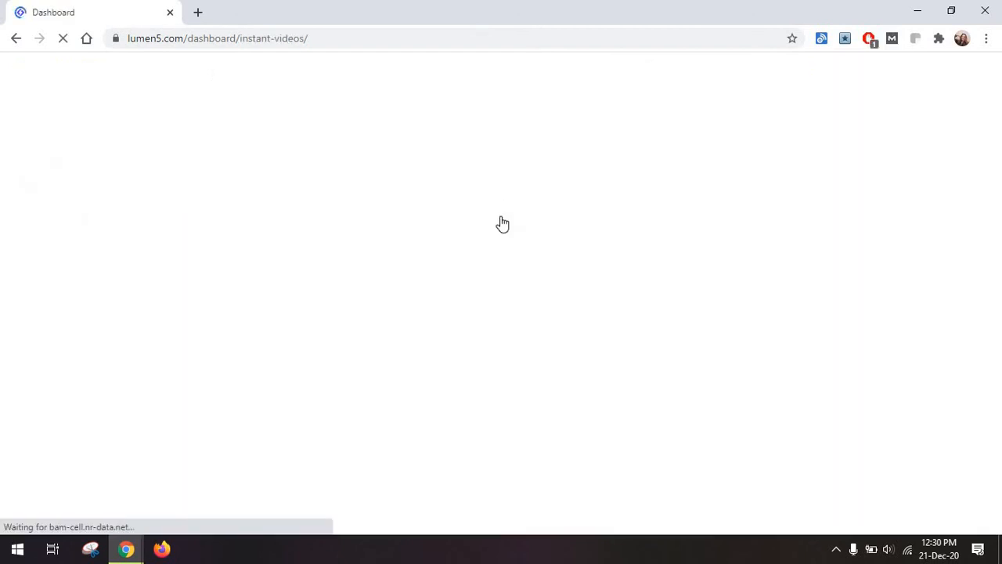
scroll(512, 306, down, 6)
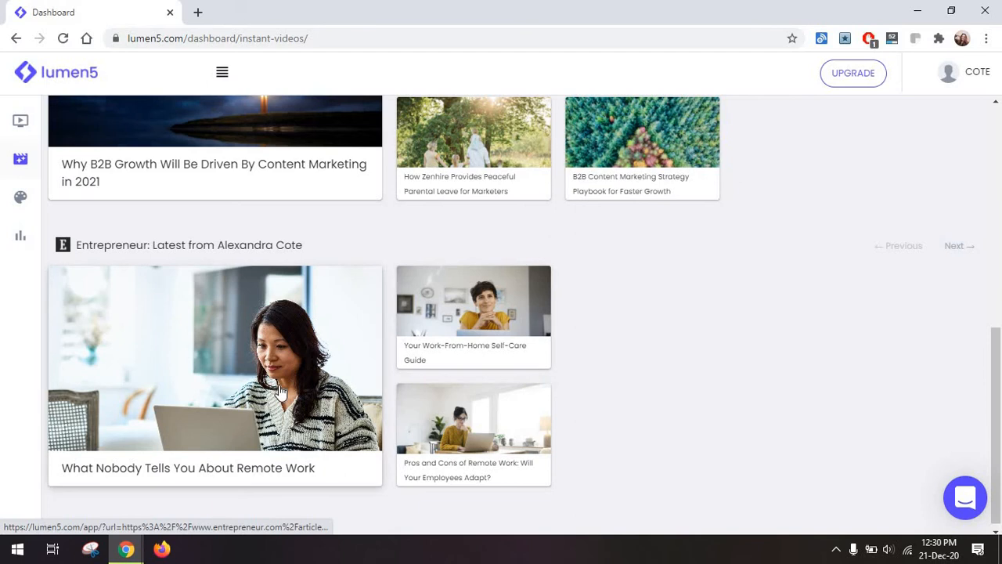
click(281, 392)
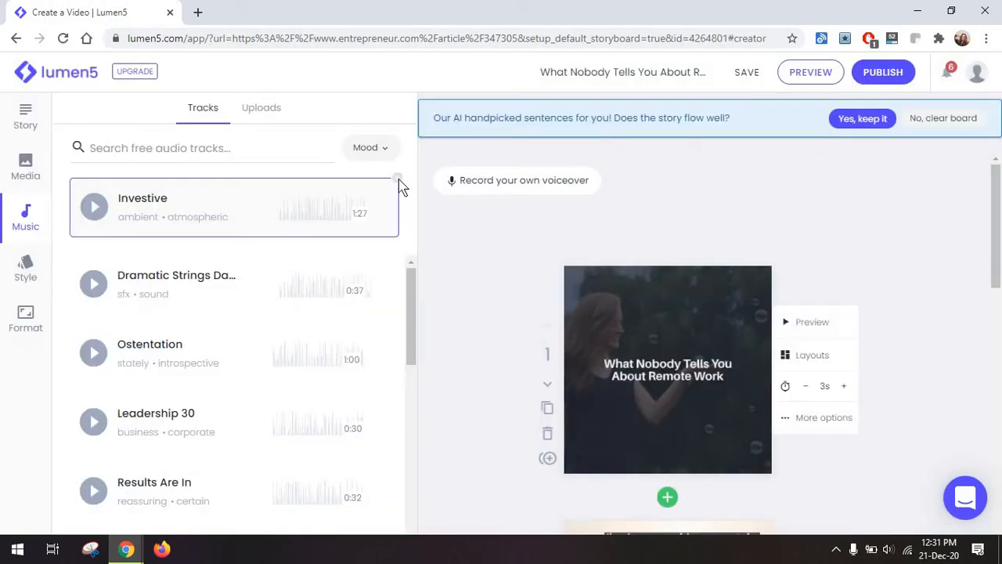
Remove the Investive music track from the remote work video, play its full preview and close it.
click(398, 177)
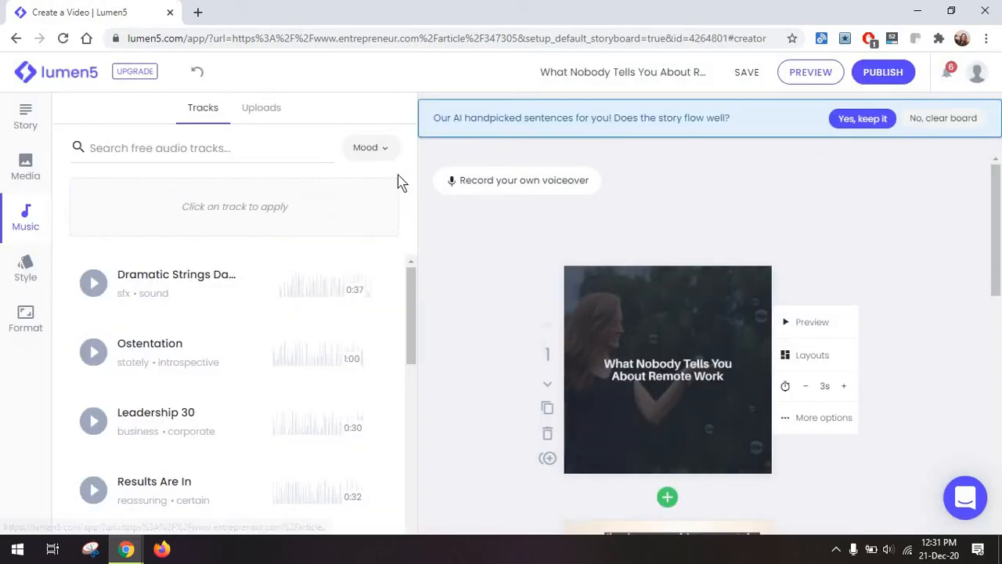
click(792, 75)
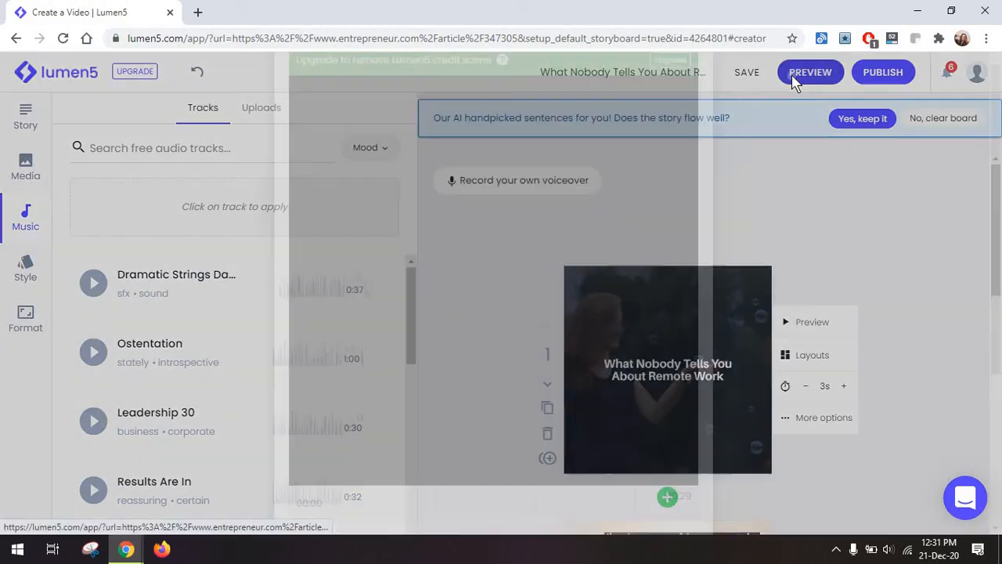
scroll(638, 375, down, 2)
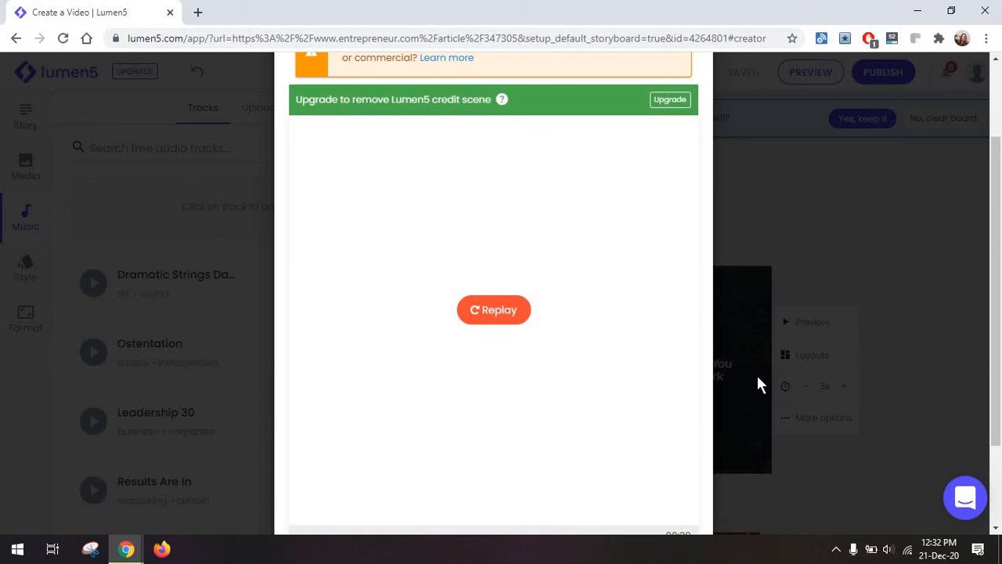
click(851, 279)
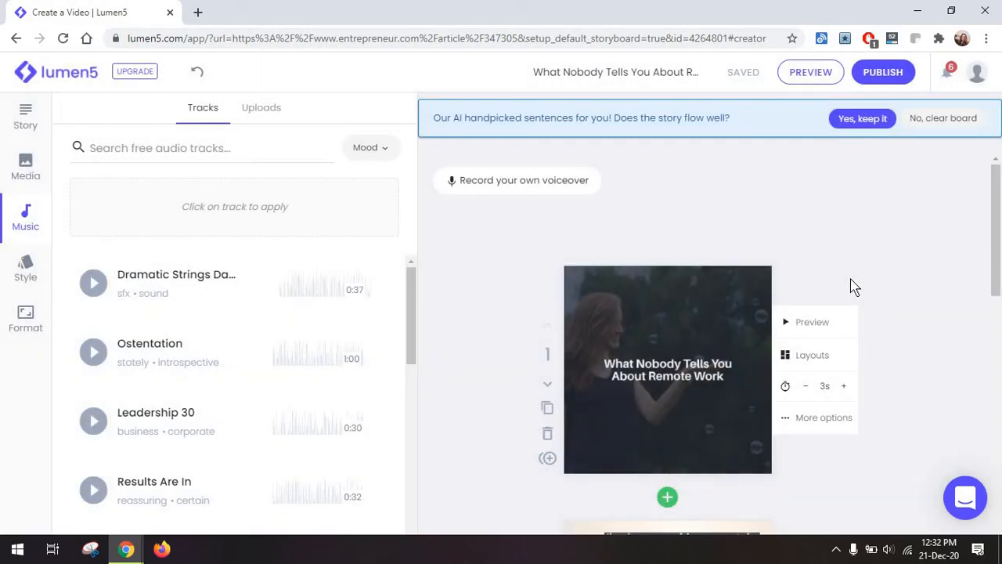